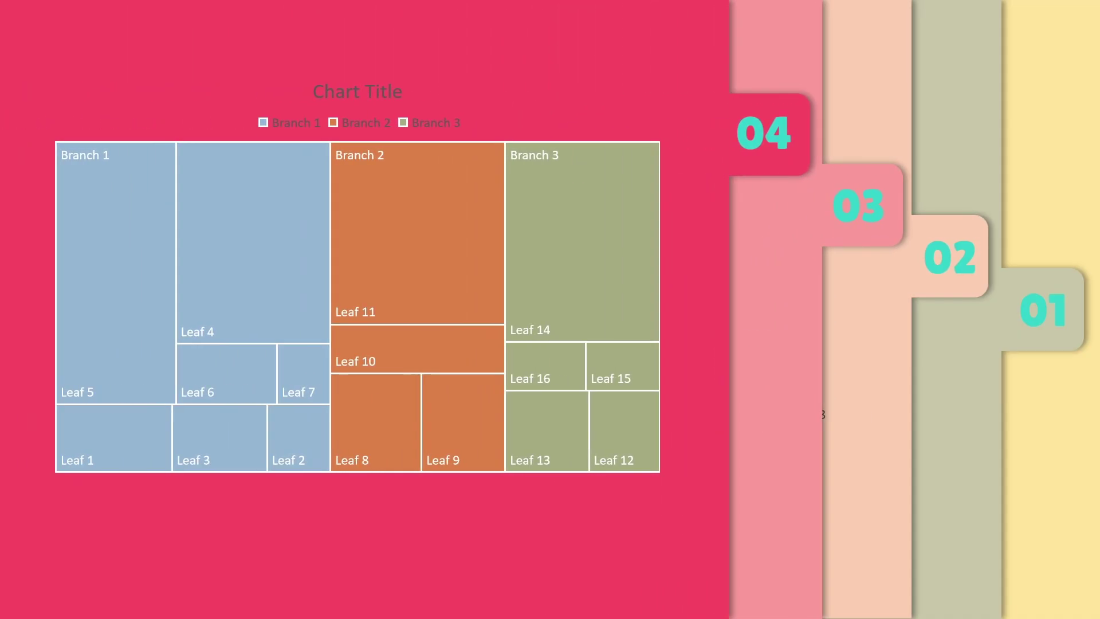
# Paste the colour swatch strip and place it just above the slide's top-right corner
pyautogui.rightClick(523, 261)
pyautogui.click(558, 288)
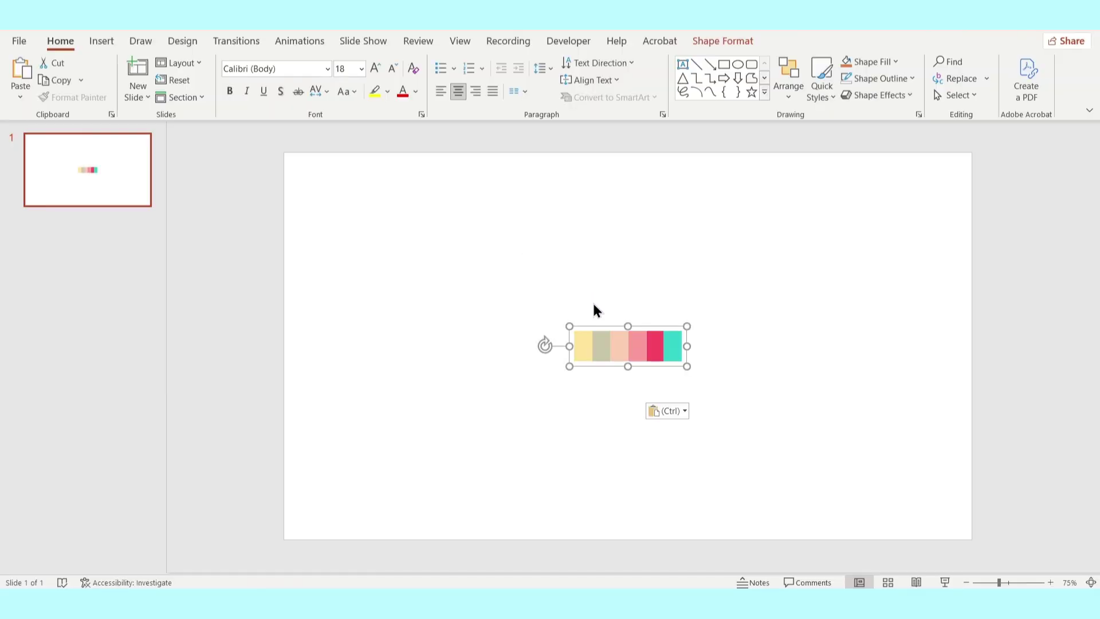
pyautogui.moveTo(607, 344); pyautogui.dragTo(900, 139)
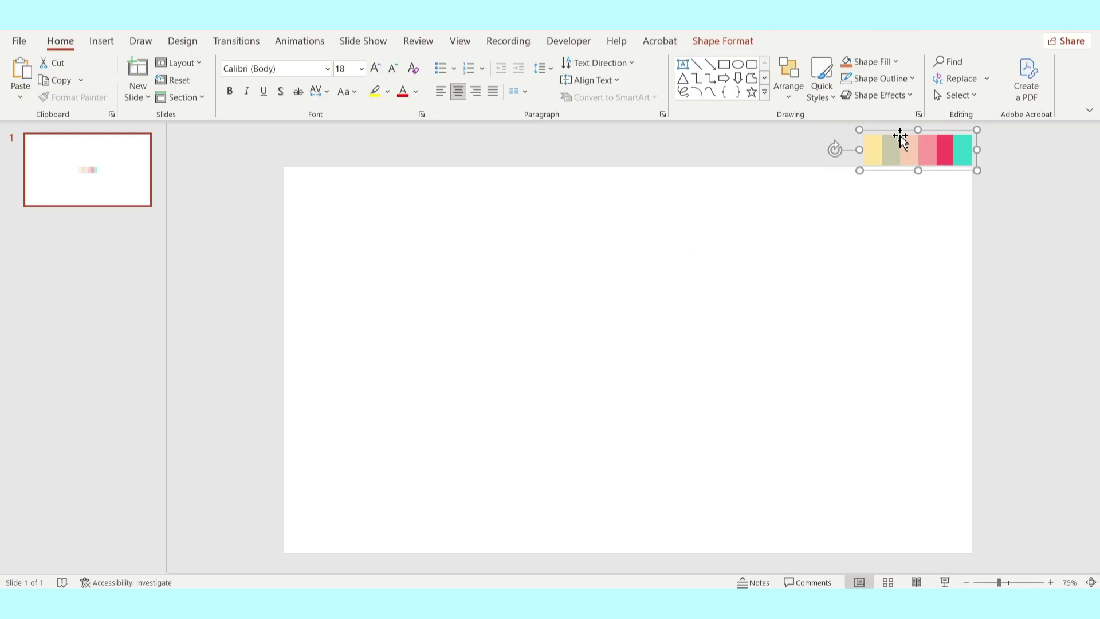
pyautogui.click(603, 251)
# Fill the slide background with the pale yellow sampled from the first swatch
pyautogui.rightClick(529, 221)
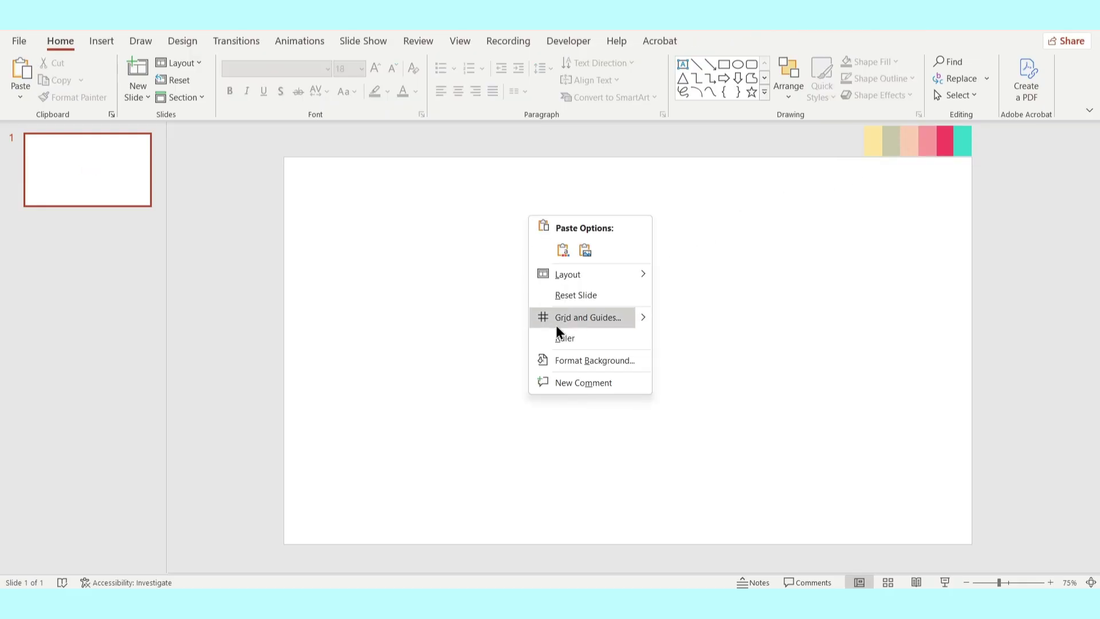
pyautogui.click(565, 362)
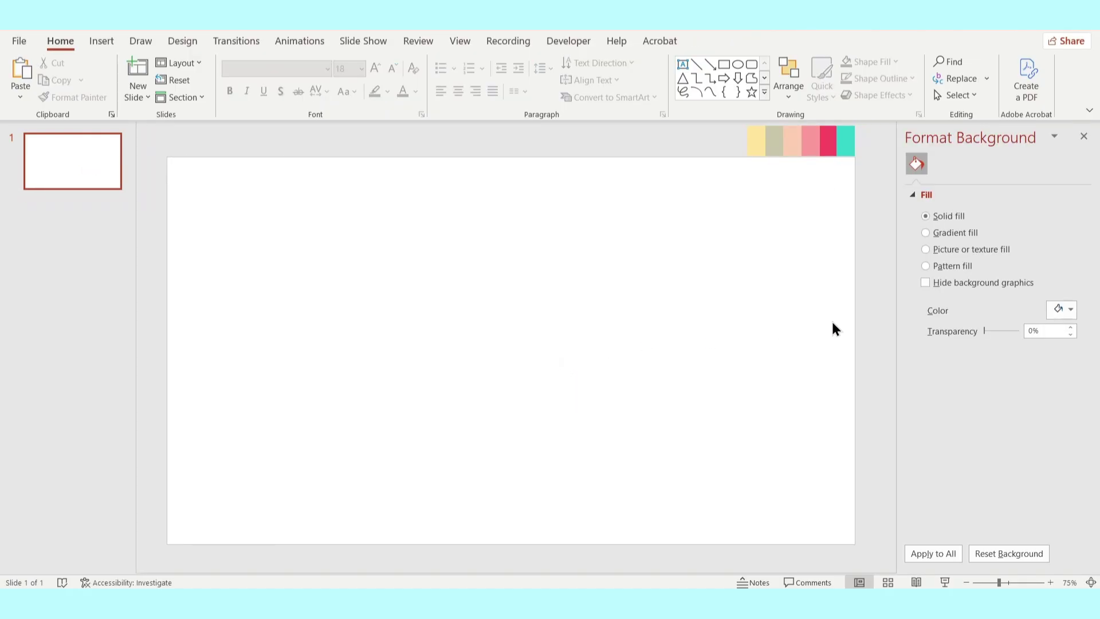
pyautogui.click(1057, 310)
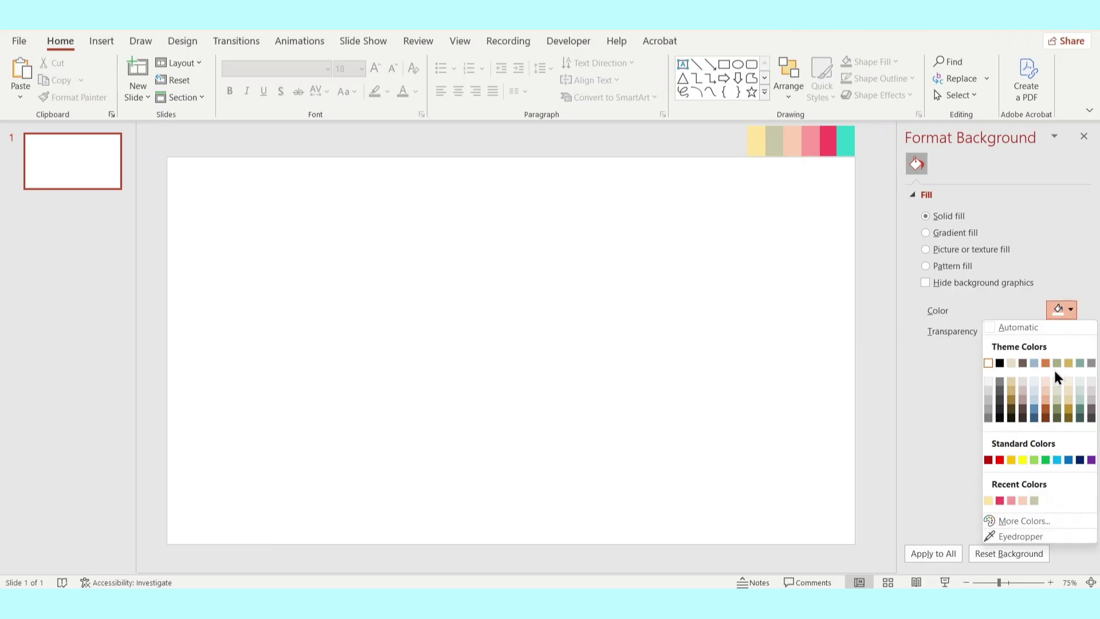
pyautogui.click(1038, 536)
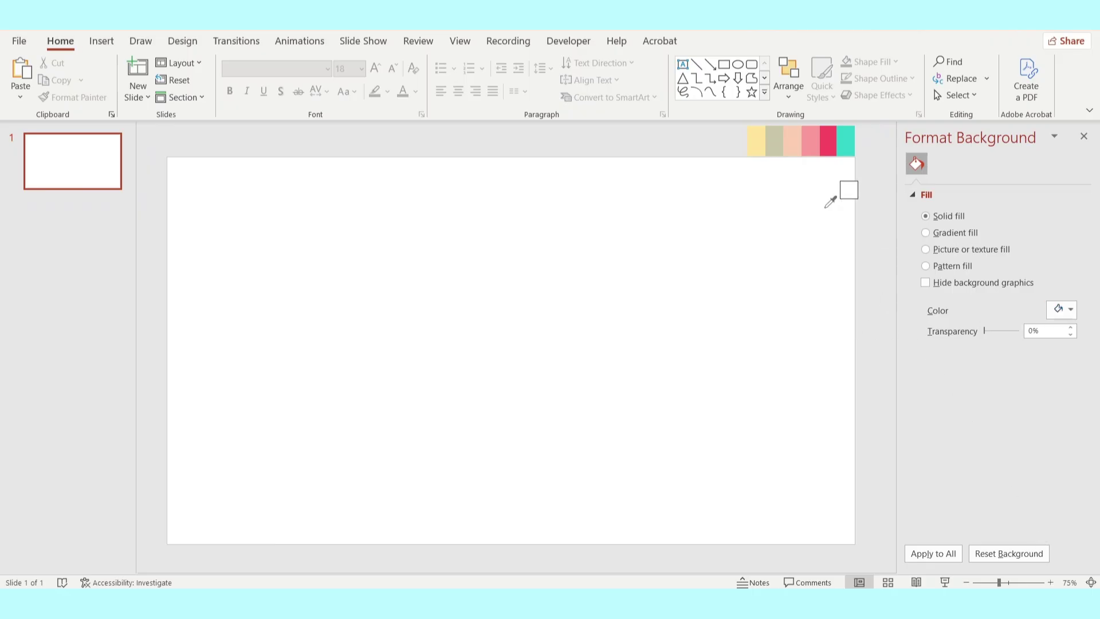
pyautogui.click(761, 134)
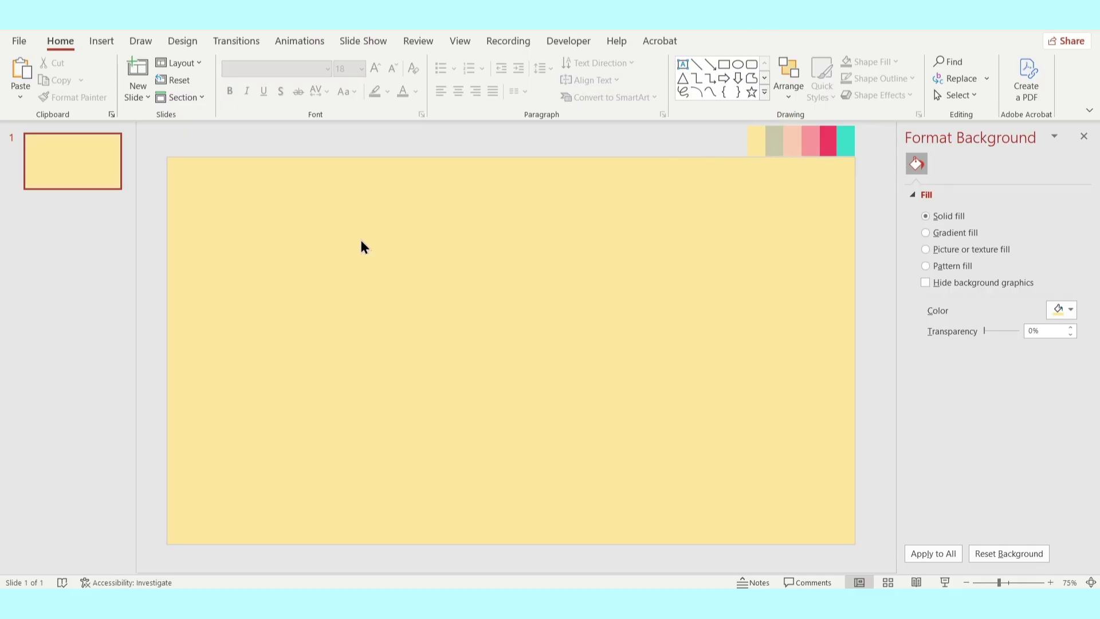
# Draw a rectangle from the top-left corner covering most of the slide, leaving a right strip
pyautogui.click(100, 45)
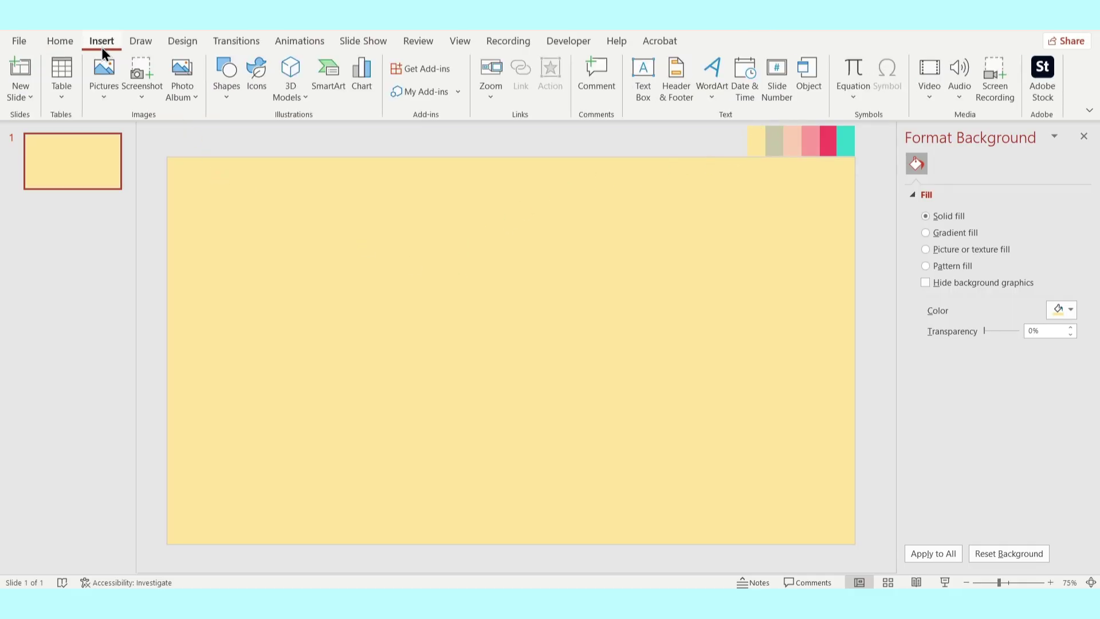
pyautogui.click(222, 100)
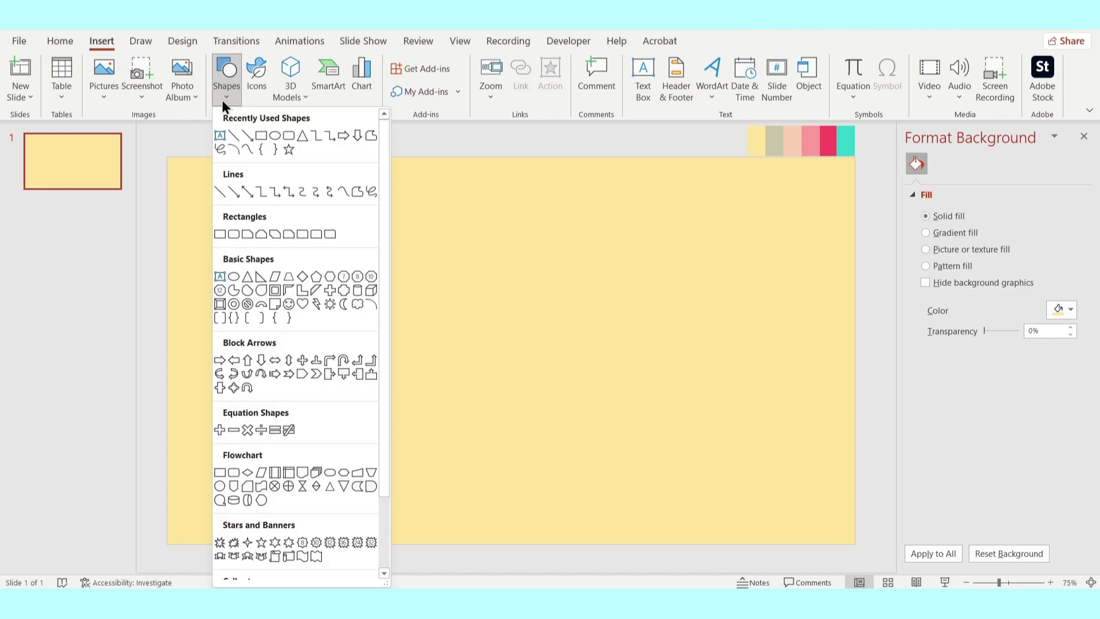
pyautogui.click(261, 136)
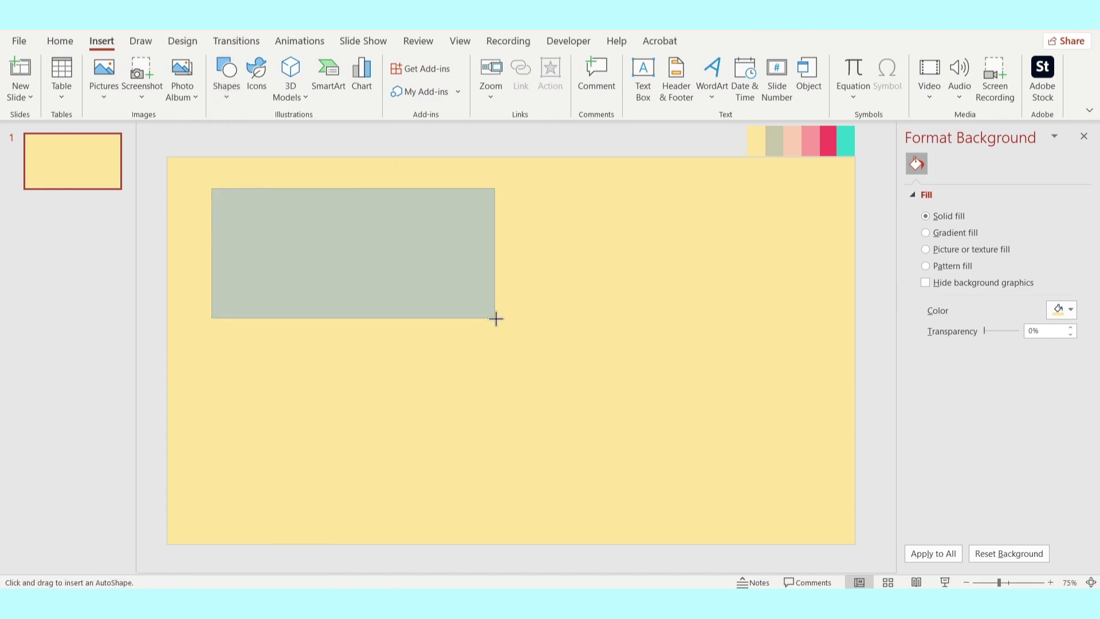
pyautogui.moveTo(213, 189); pyautogui.dragTo(495, 316)
pyautogui.moveTo(366, 265); pyautogui.dragTo(322, 236)
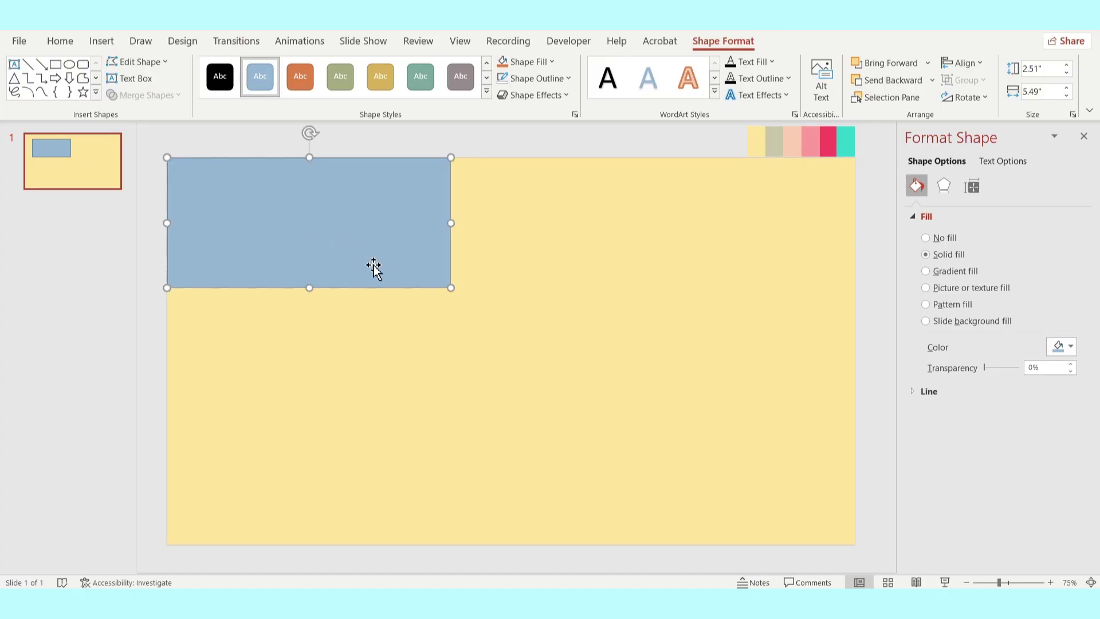
pyautogui.moveTo(451, 286)
pyautogui.mouseDown()
pyautogui.moveTo(796, 520)
pyautogui.moveTo(784, 543)
pyautogui.mouseUp()
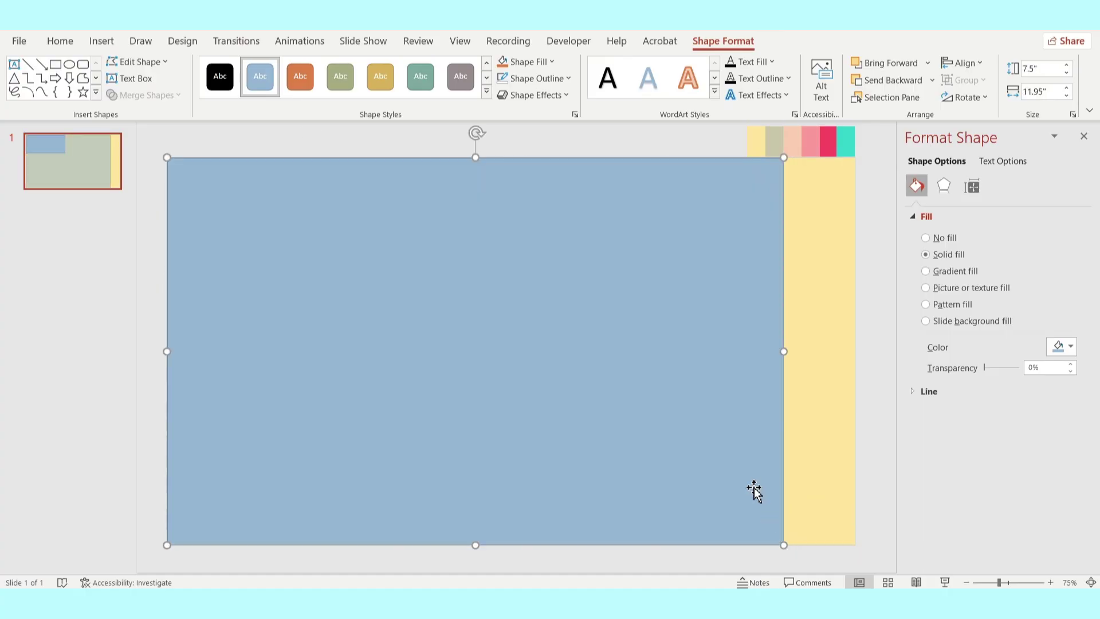
# Remove the rectangle's outline and start sampling its fill colour with the eyedropper
pyautogui.click(522, 82)
pyautogui.click(542, 277)
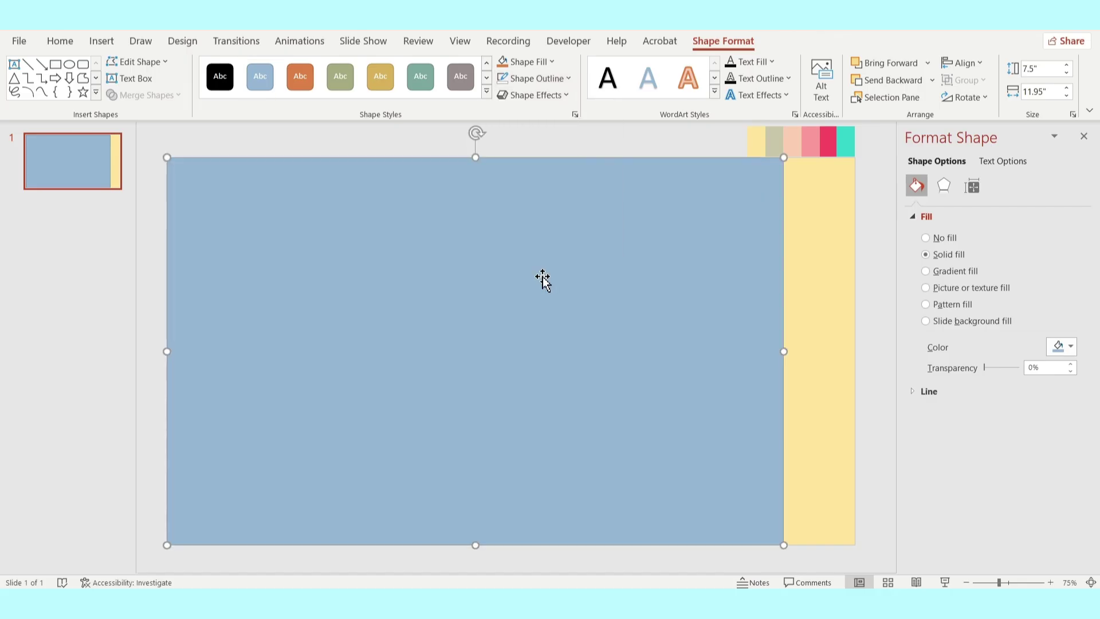
pyautogui.click(1057, 350)
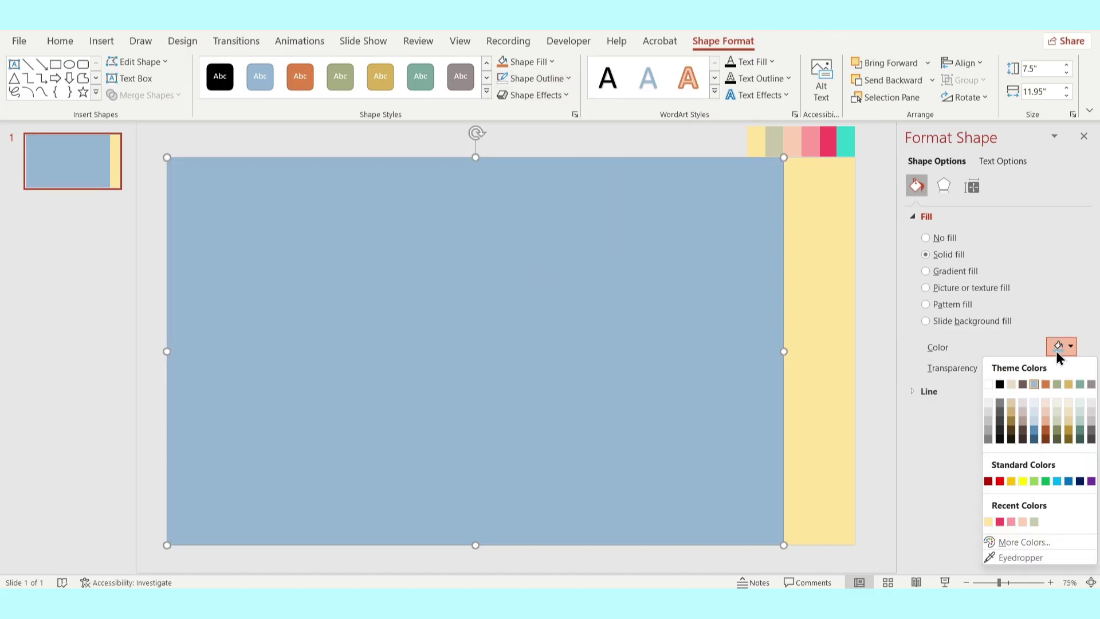
pyautogui.click(1025, 558)
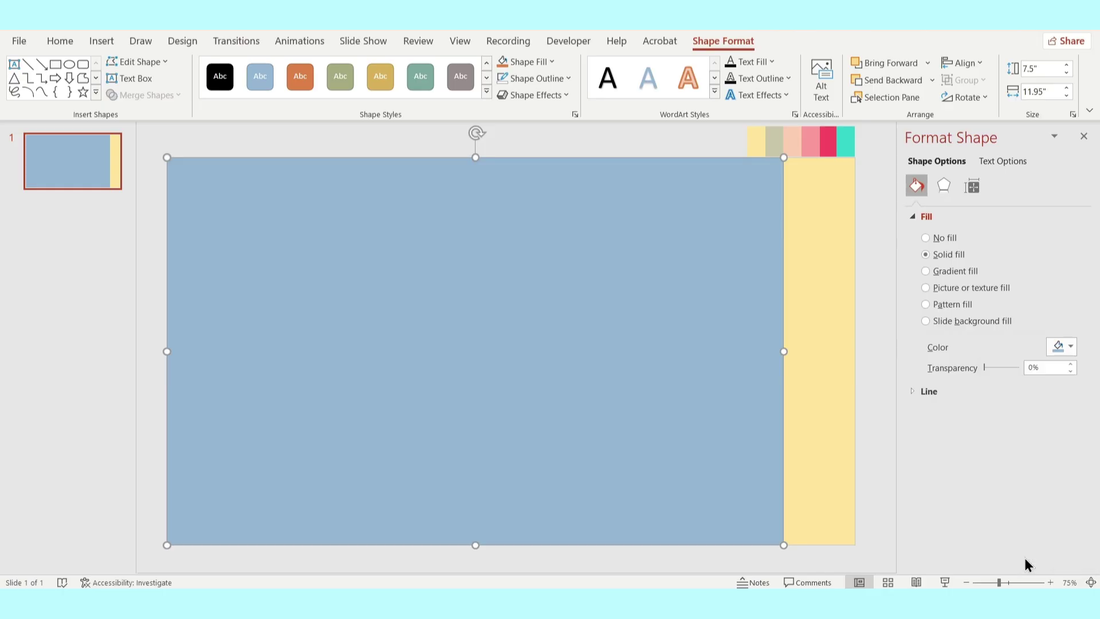
# Fill the panel grey-green, then duplicate it leftward and fill the copy peach
pyautogui.click(776, 143)
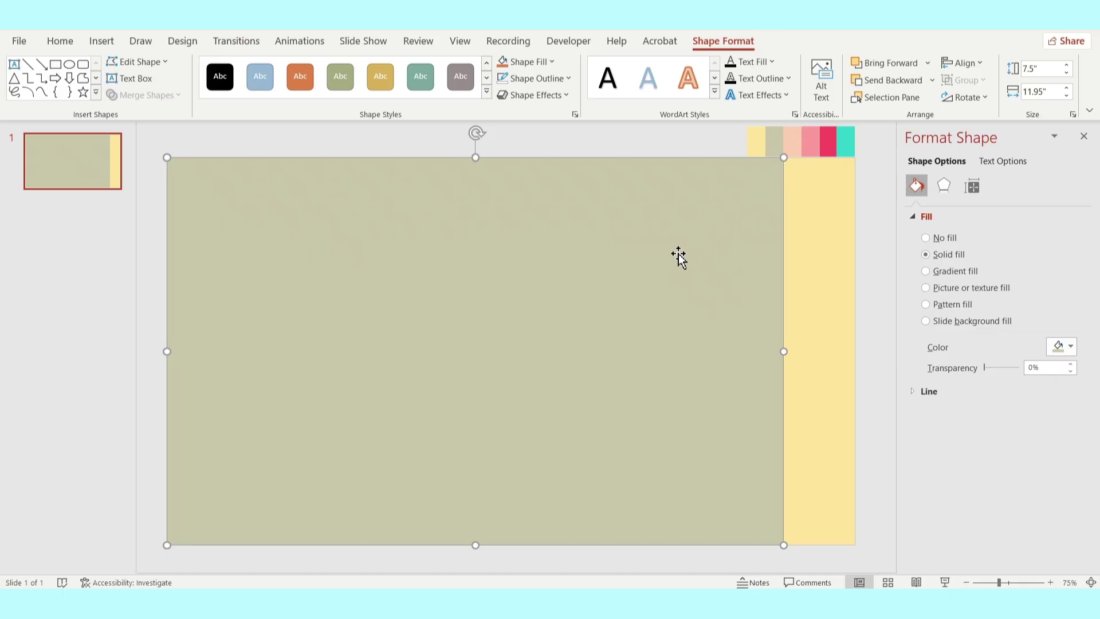
pyautogui.hotkey('ctrl', 'd')
pyautogui.moveTo(710, 263); pyautogui.dragTo(632, 257)
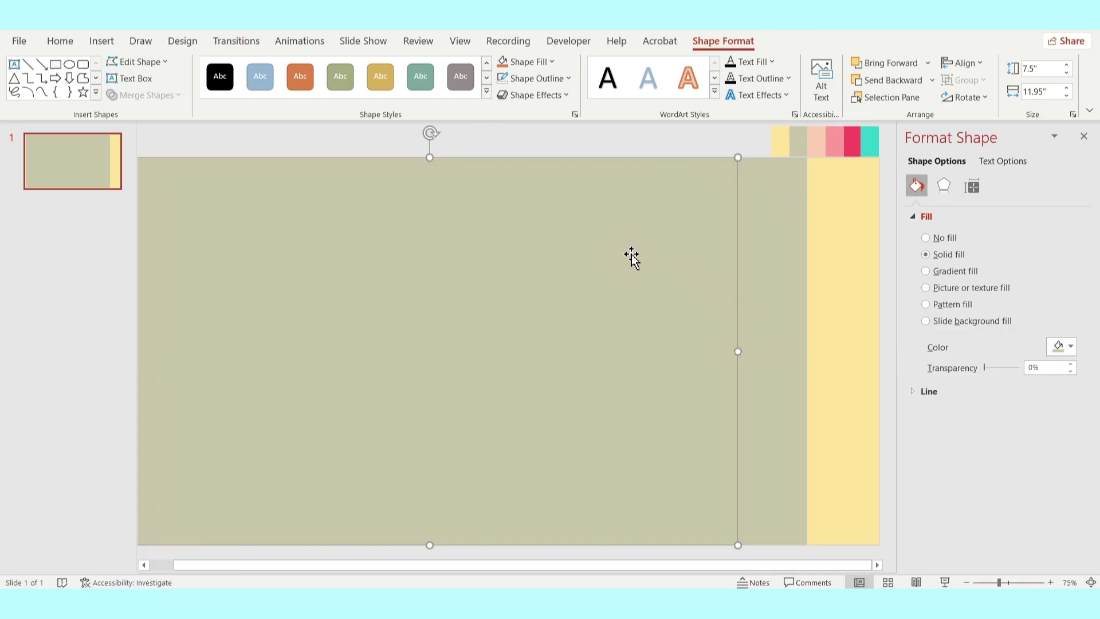
pyautogui.click(1060, 346)
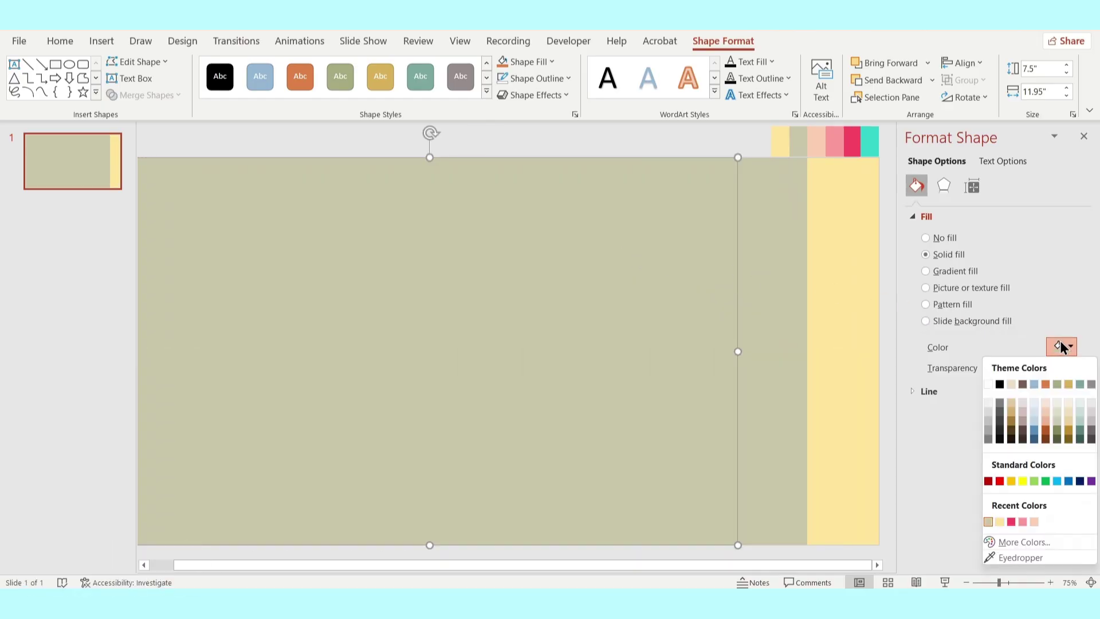
pyautogui.click(1025, 557)
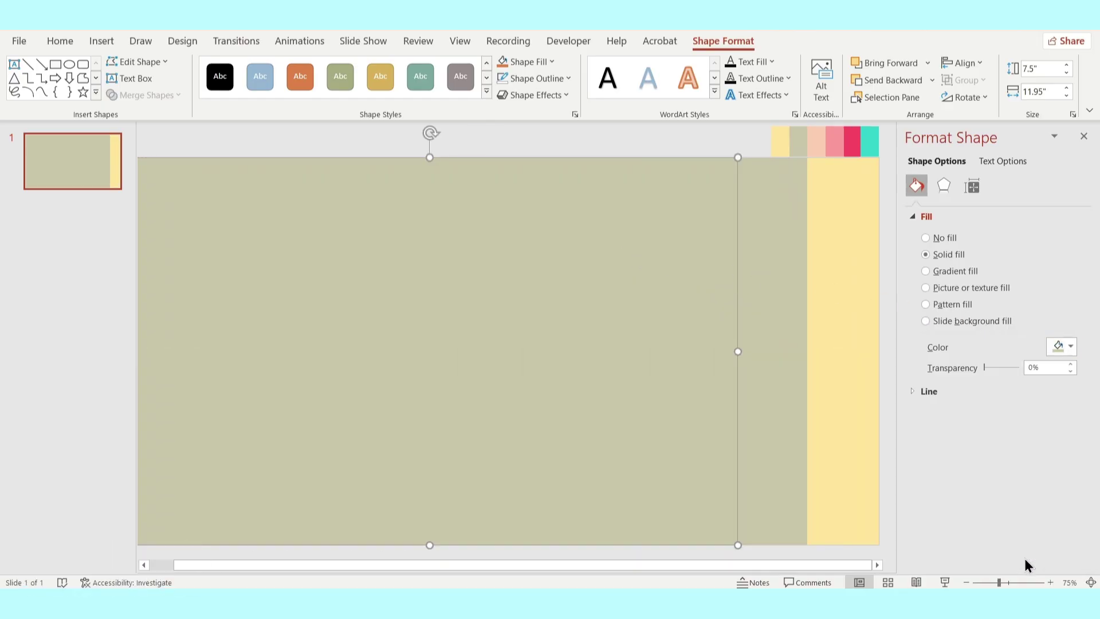
pyautogui.click(824, 136)
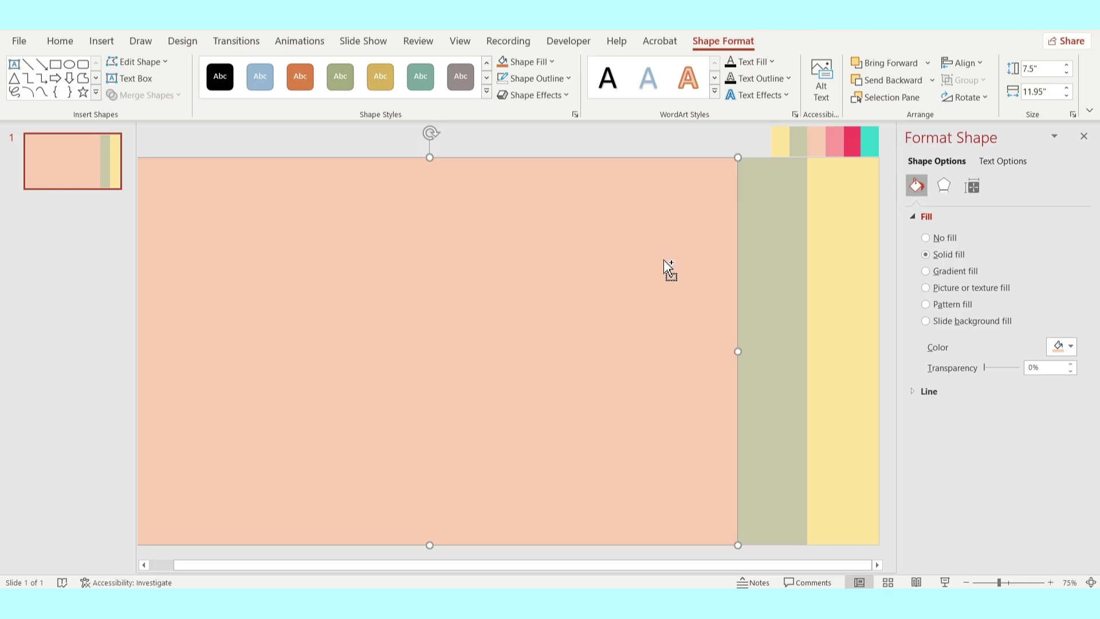
pyautogui.keyDown('ctrl'); pyautogui.scroll(-1, 664, 261); pyautogui.keyUp('ctrl')
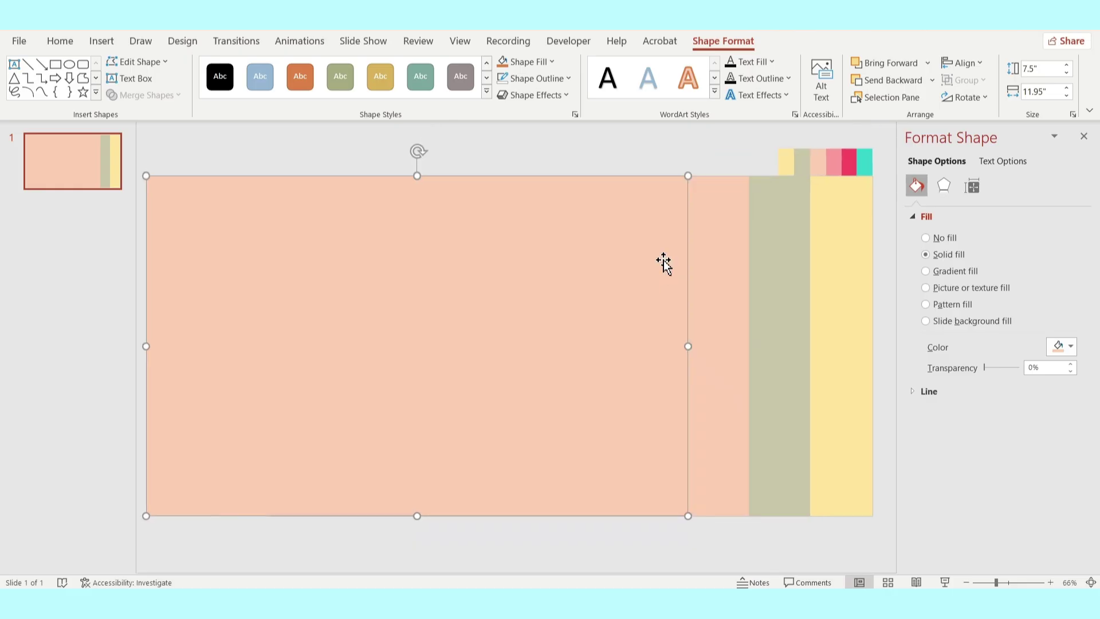
# Fill the next offset copy with the pink swatch
pyautogui.click(1071, 346)
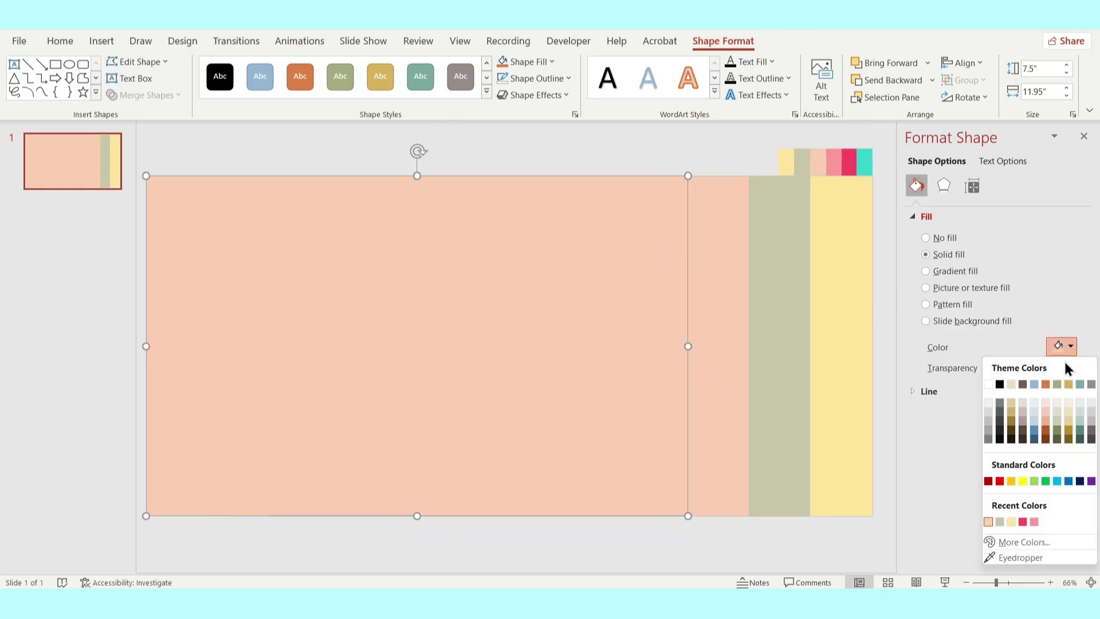
pyautogui.click(1020, 557)
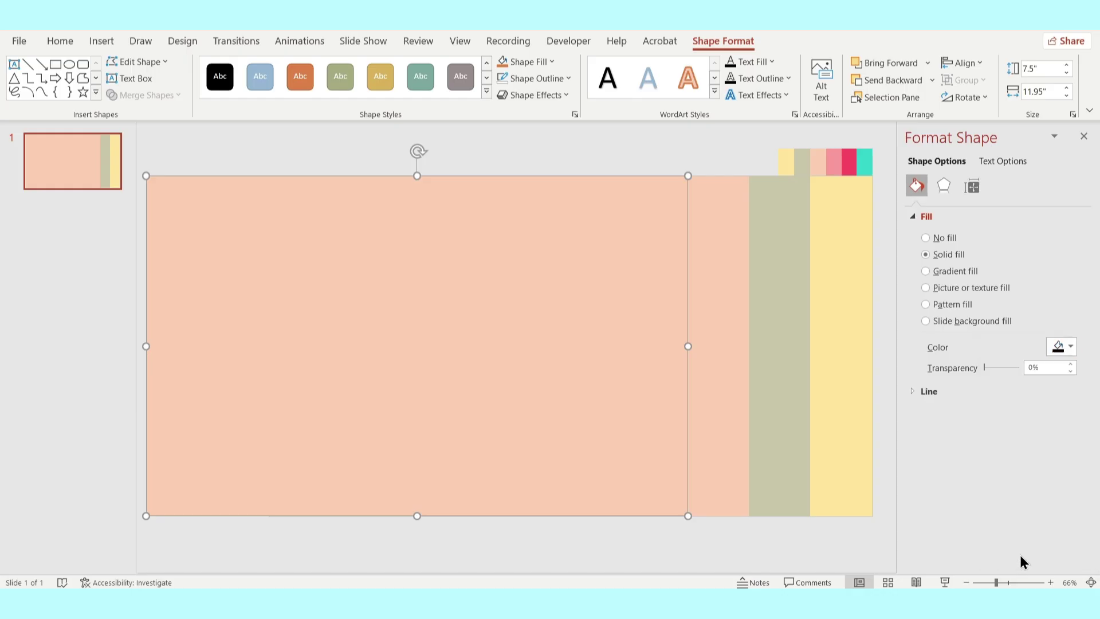
pyautogui.click(839, 163)
pyautogui.keyDown('ctrl'); pyautogui.scroll(-1, 739, 268); pyautogui.keyUp('ctrl')
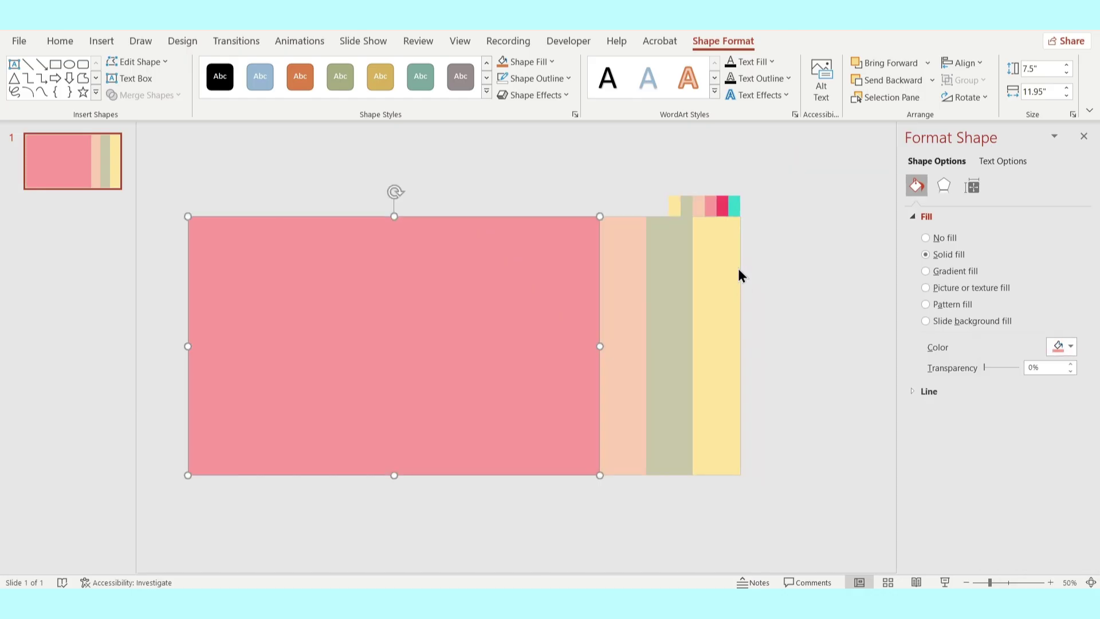
# Nudge the front copy further left and fill it with the red swatch
pyautogui.press('Left')
pyautogui.press('Left')
pyautogui.press('Left')
pyautogui.click(1059, 347)
pyautogui.click(1016, 553)
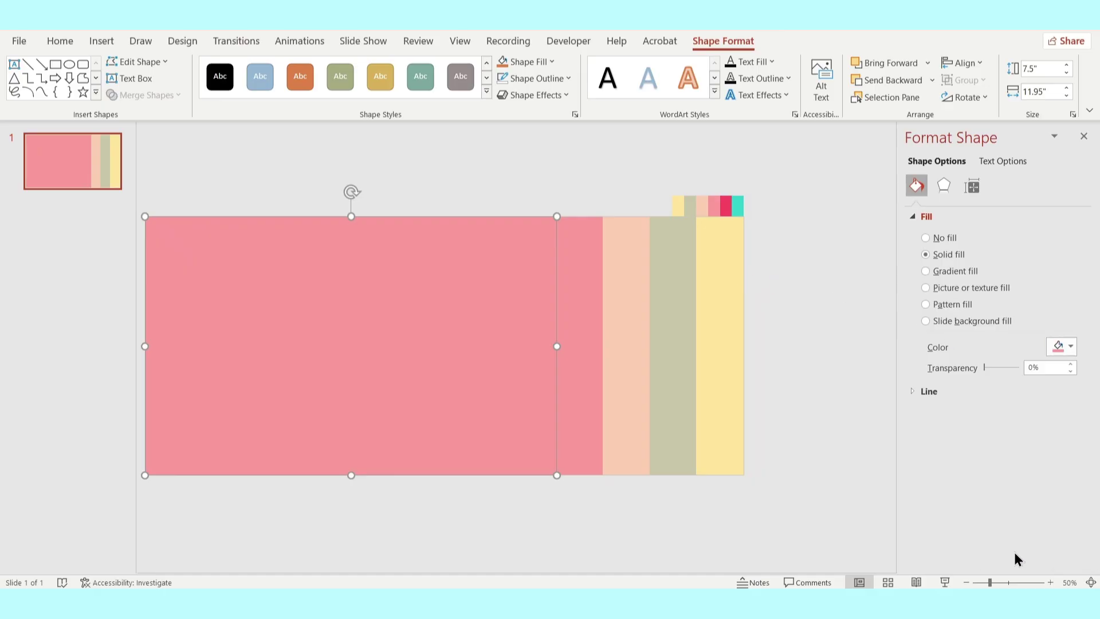
pyautogui.click(727, 206)
# Add a small borderless top-rounded tab on the yellow strip, rotated sideways
pyautogui.click(776, 228)
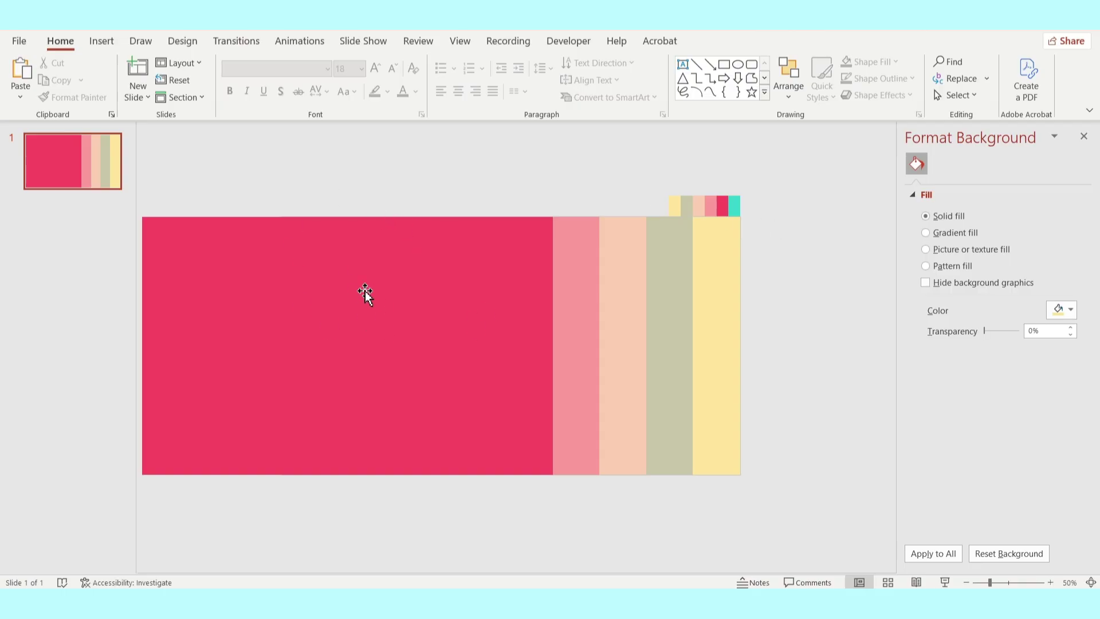
pyautogui.click(105, 39)
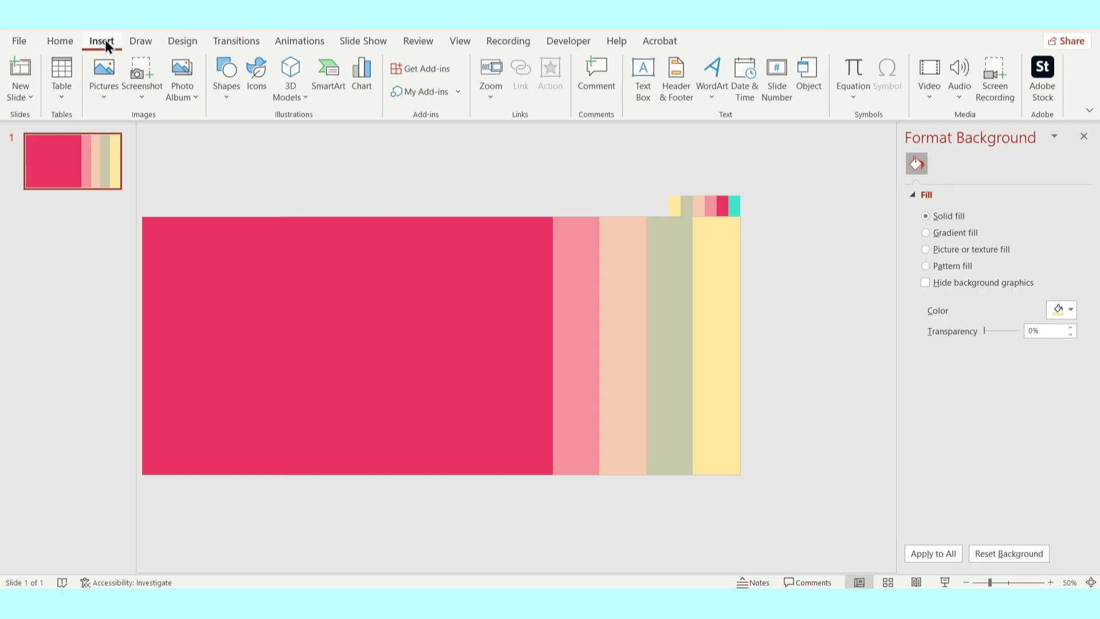
pyautogui.click(218, 94)
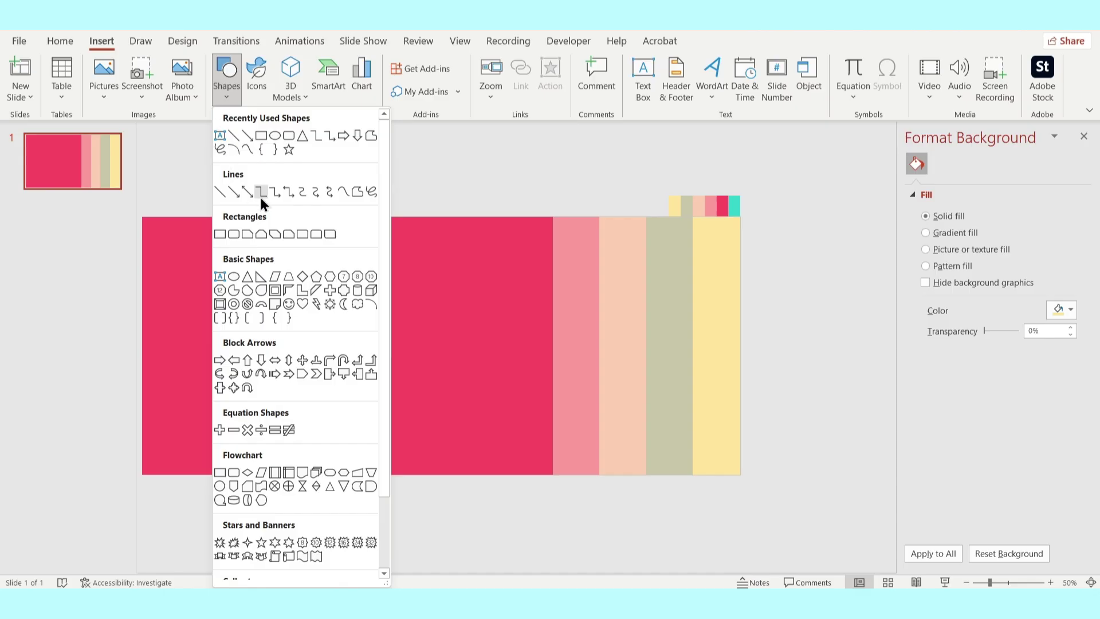
pyautogui.click(315, 234)
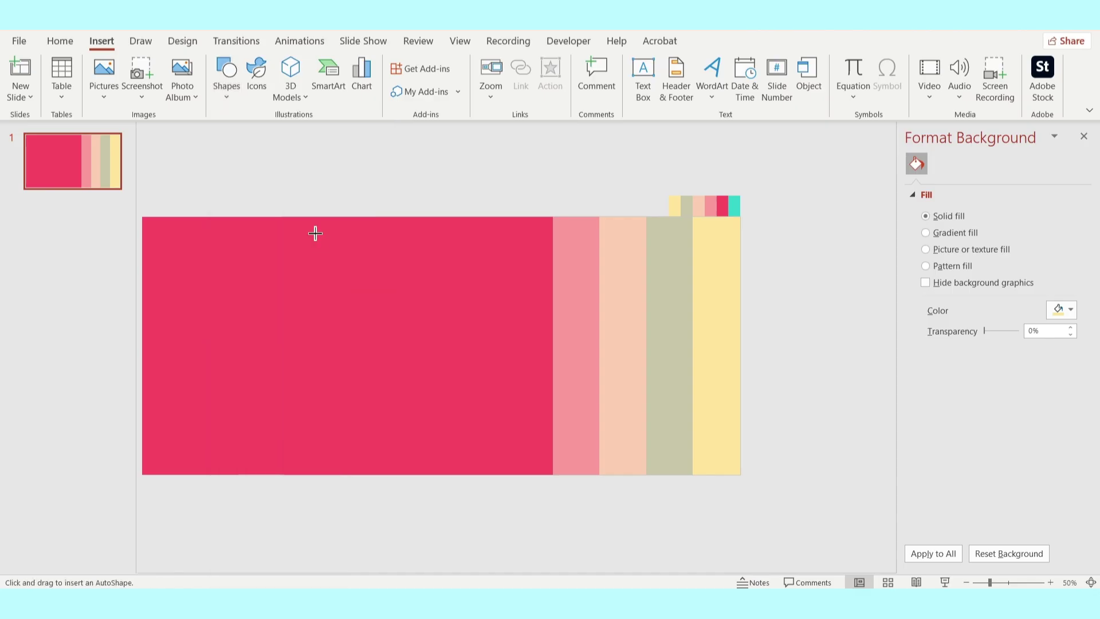
pyautogui.click(705, 310)
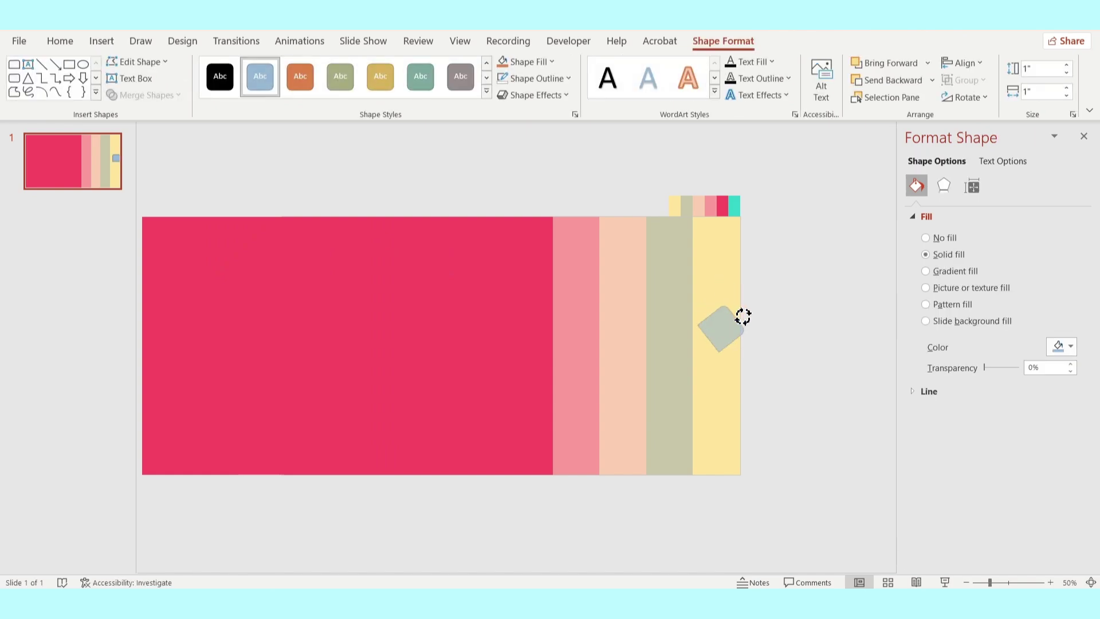
pyautogui.moveTo(722, 287)
pyautogui.mouseDown()
pyautogui.moveTo(746, 327)
pyautogui.moveTo(711, 345)
pyautogui.mouseUp()
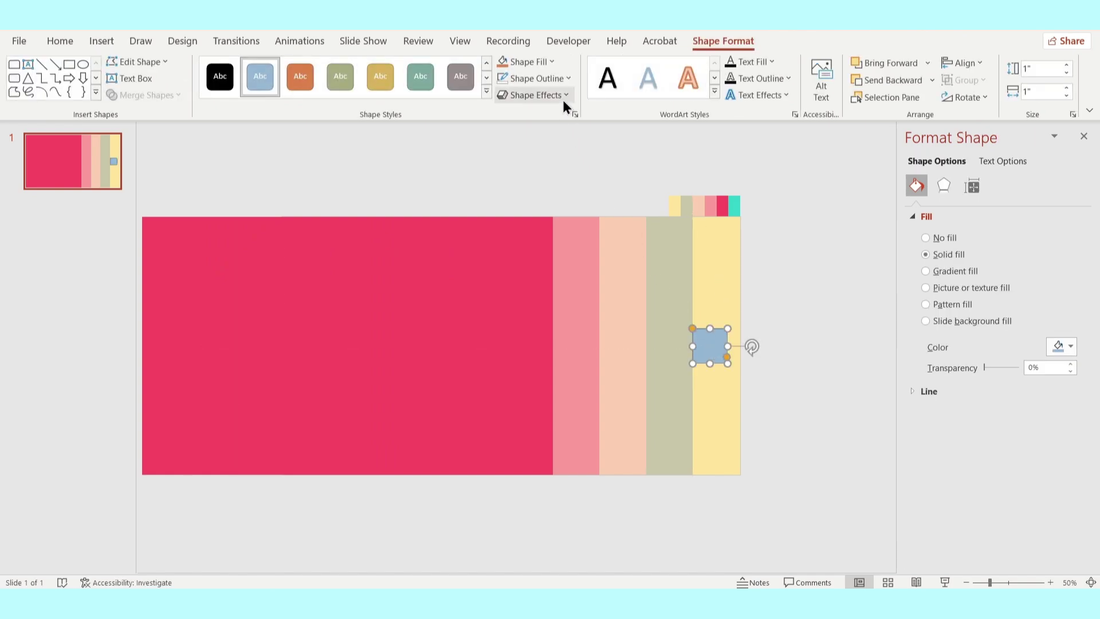
pyautogui.click(552, 77)
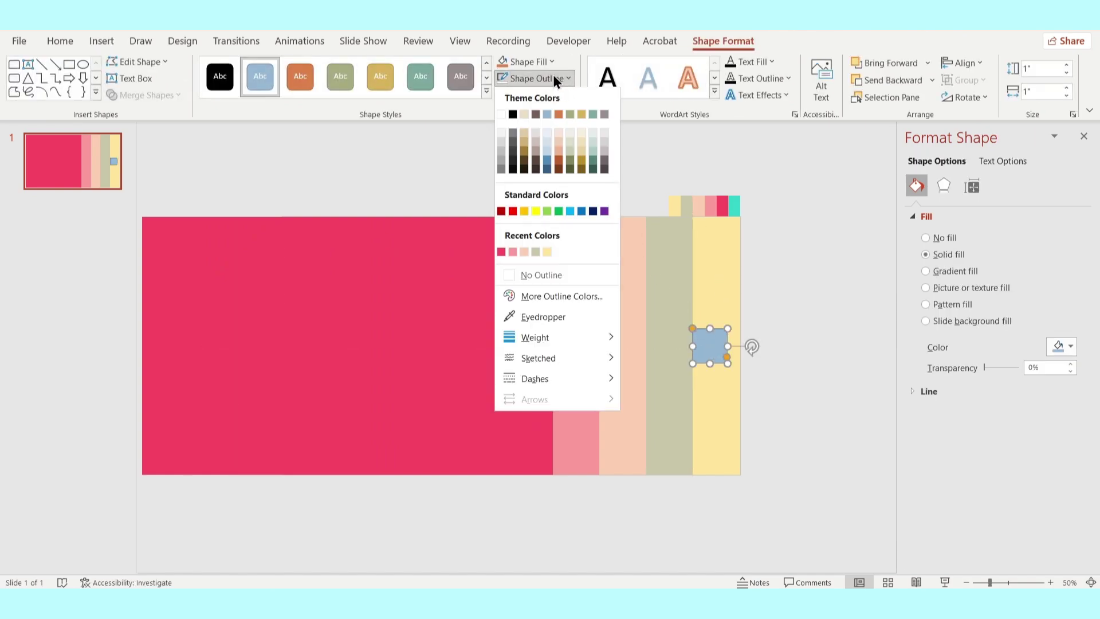
pyautogui.click(557, 273)
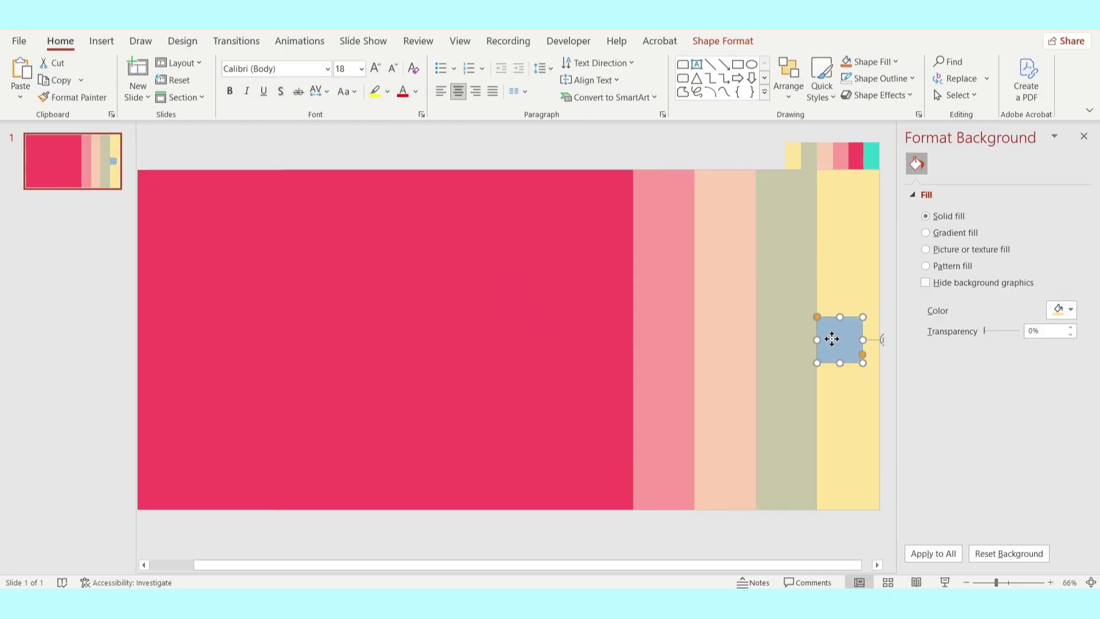
# Duplicate the tab diagonally onto the strip edges to make four staggered tabs
pyautogui.hotkey('ctrl', 'd')
pyautogui.moveTo(832, 340); pyautogui.dragTo(780, 312)
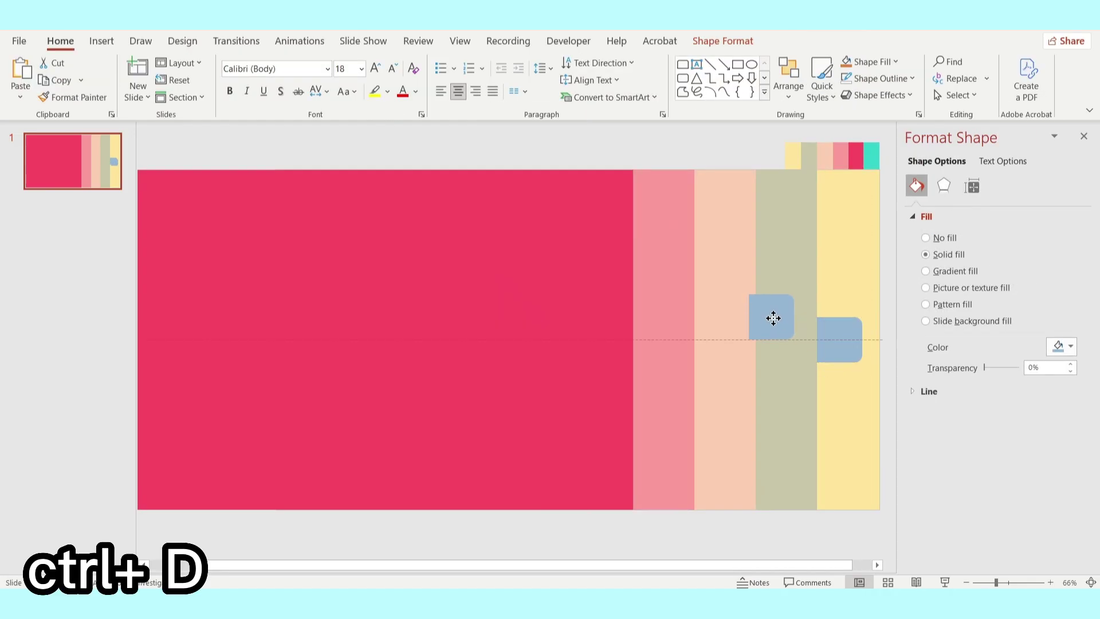
pyautogui.hotkey('ctrl', 'd')
pyautogui.hotkey('ctrl', 'd')
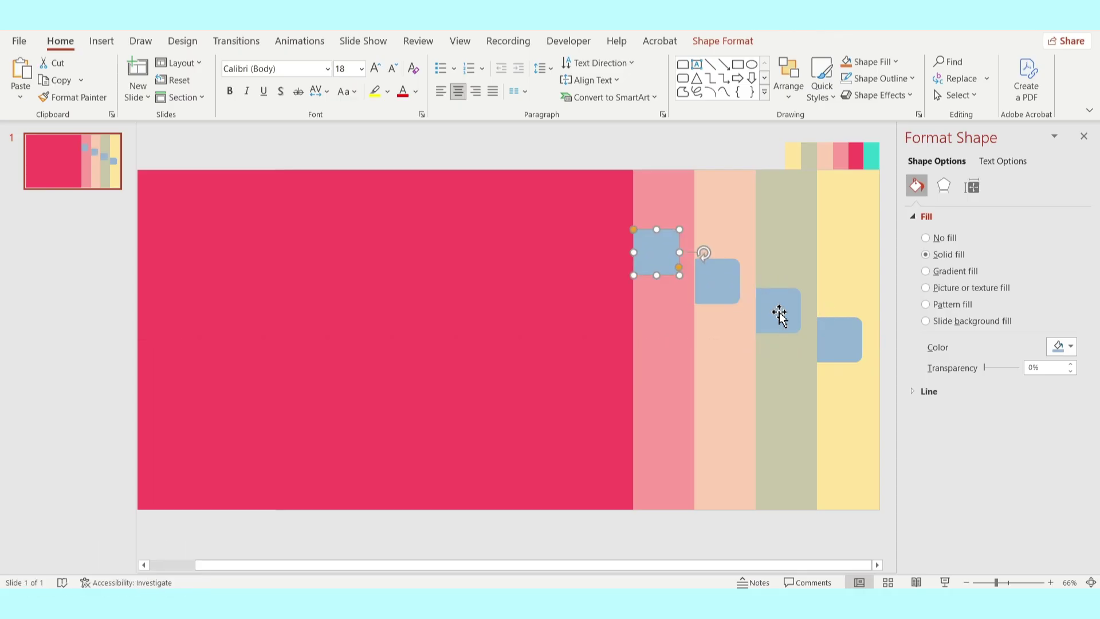
# Recolour the rightmost tab sage and the third tab peach with the eyedropper
pyautogui.click(839, 343)
pyautogui.click(1068, 342)
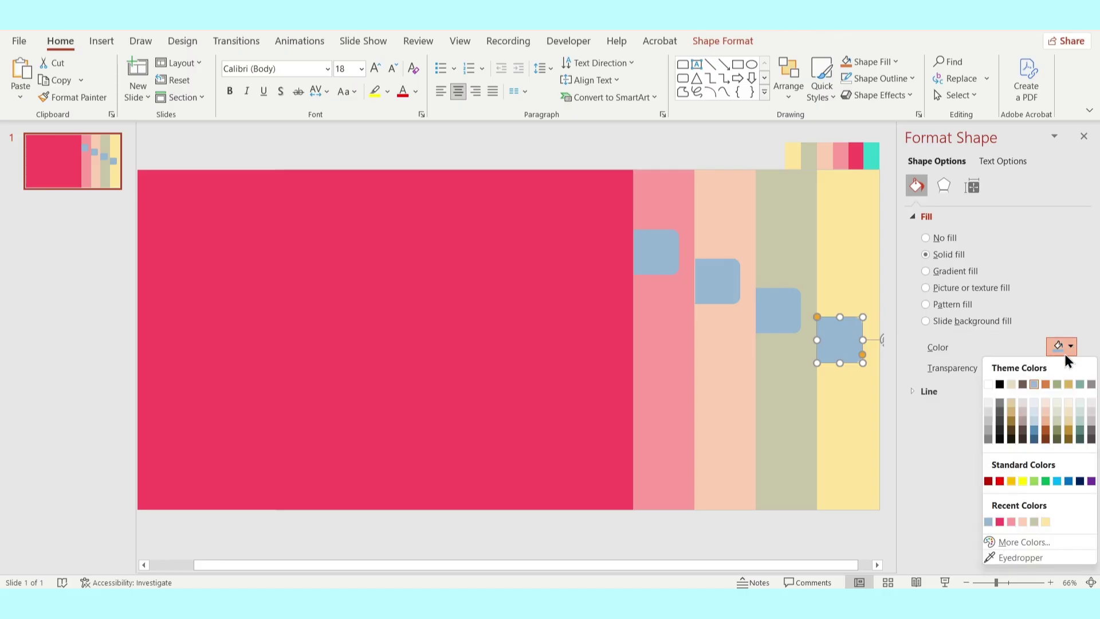
pyautogui.click(1021, 554)
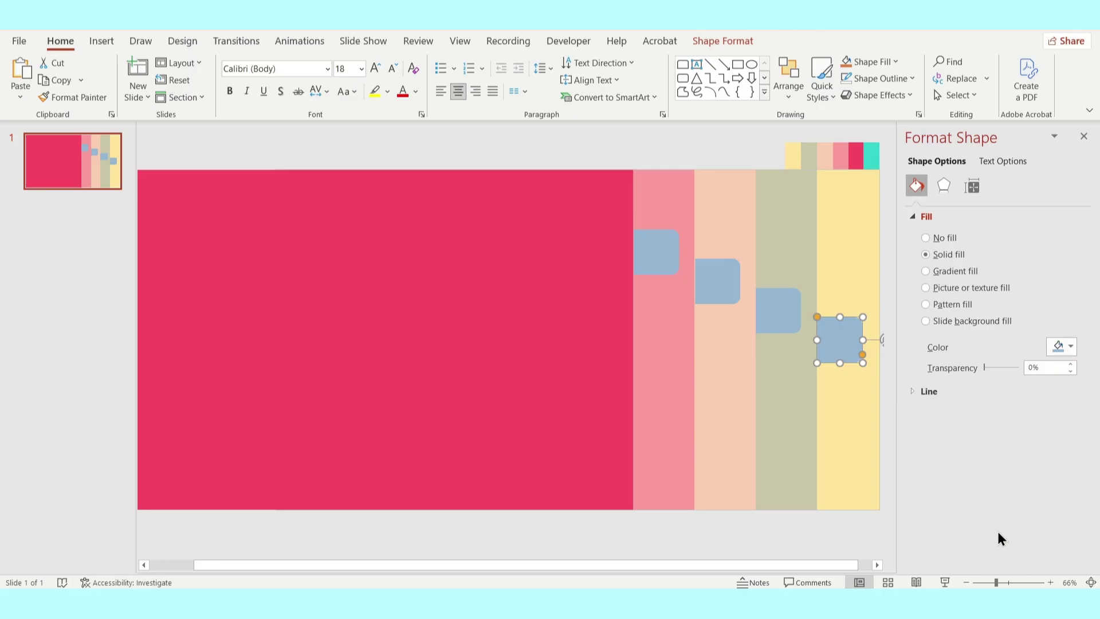
pyautogui.click(810, 378)
pyautogui.click(778, 333)
pyautogui.click(1064, 346)
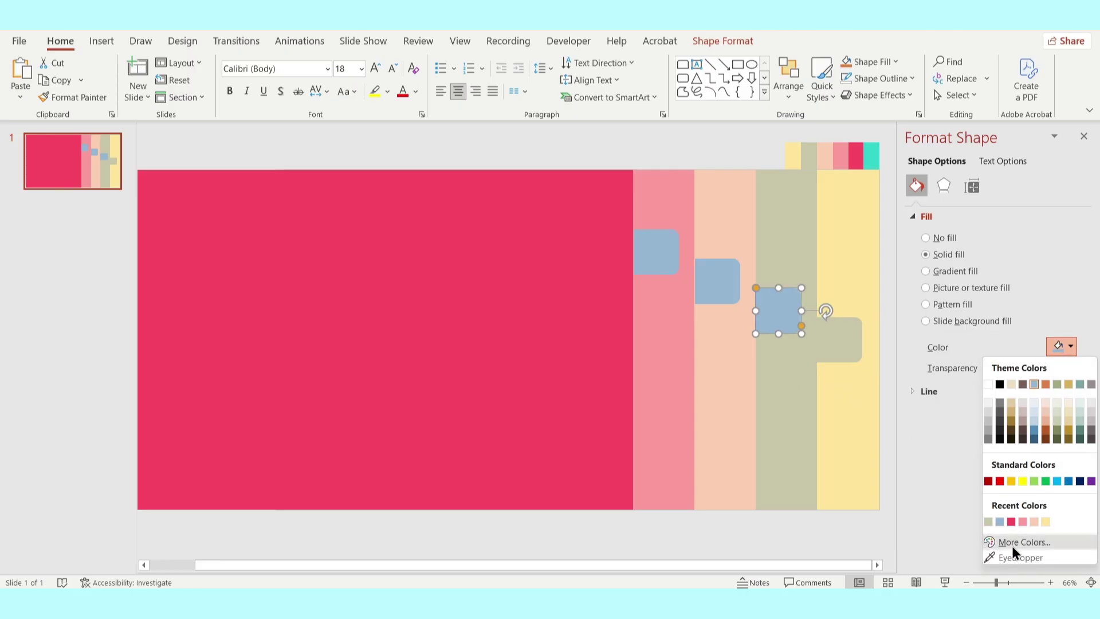
pyautogui.click(1018, 555)
pyautogui.click(733, 345)
# Recolour the middle tab pink and the top-left tab red, then deselect
pyautogui.click(718, 281)
pyautogui.click(1065, 346)
pyautogui.click(1018, 555)
pyautogui.click(676, 312)
pyautogui.click(656, 252)
pyautogui.click(1064, 347)
pyautogui.click(606, 307)
pyautogui.click(412, 289)
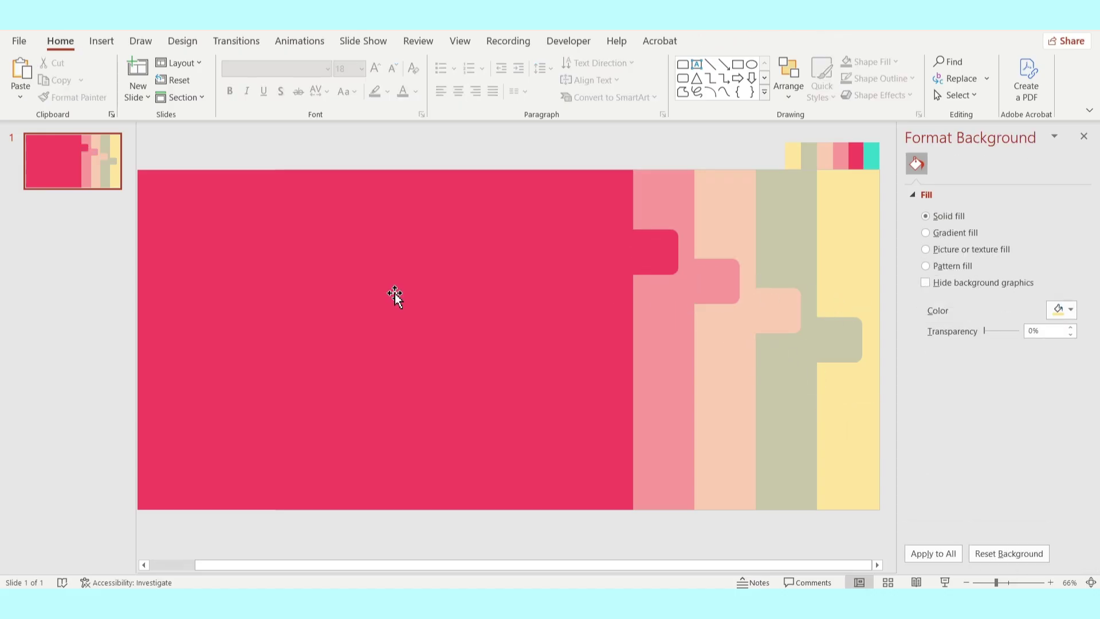
# Group the red, pink, peach and sage panels each with its matching tab using Ctrl+G
pyautogui.click(431, 286)
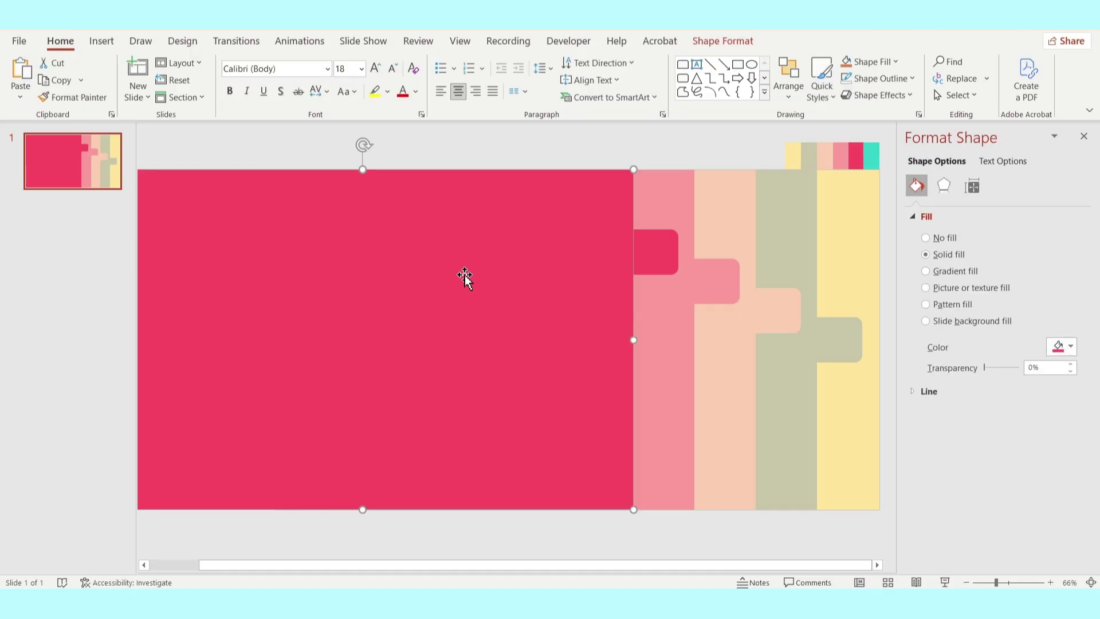
pyautogui.keyDown('shift'); pyautogui.click(651, 257); pyautogui.keyUp('shift')
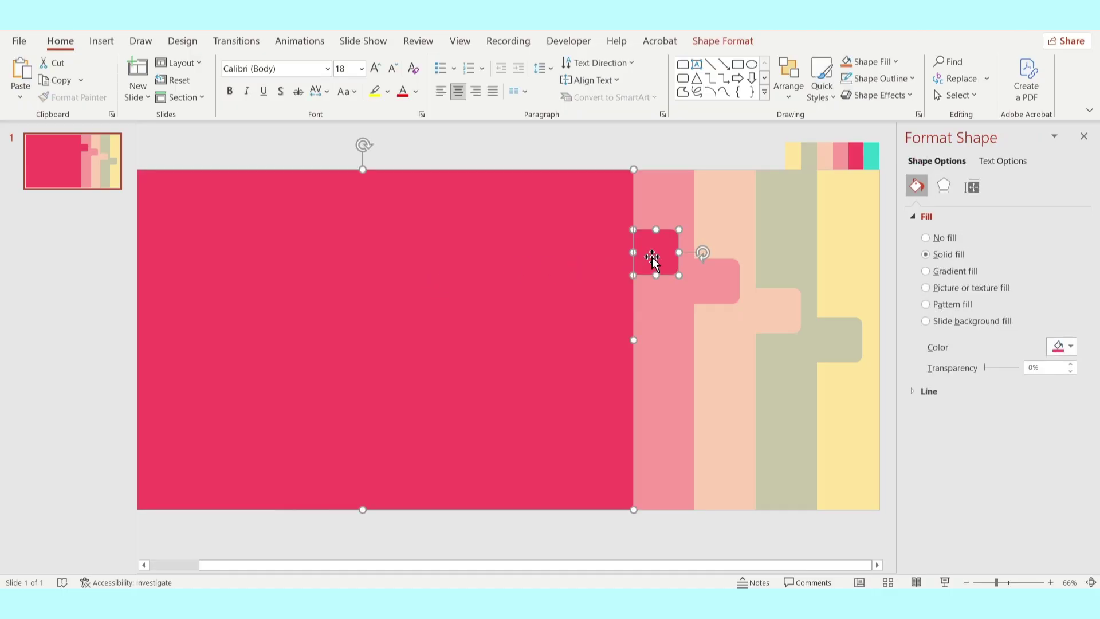
pyautogui.hotkey('ctrl', 'g')
pyautogui.click(688, 222)
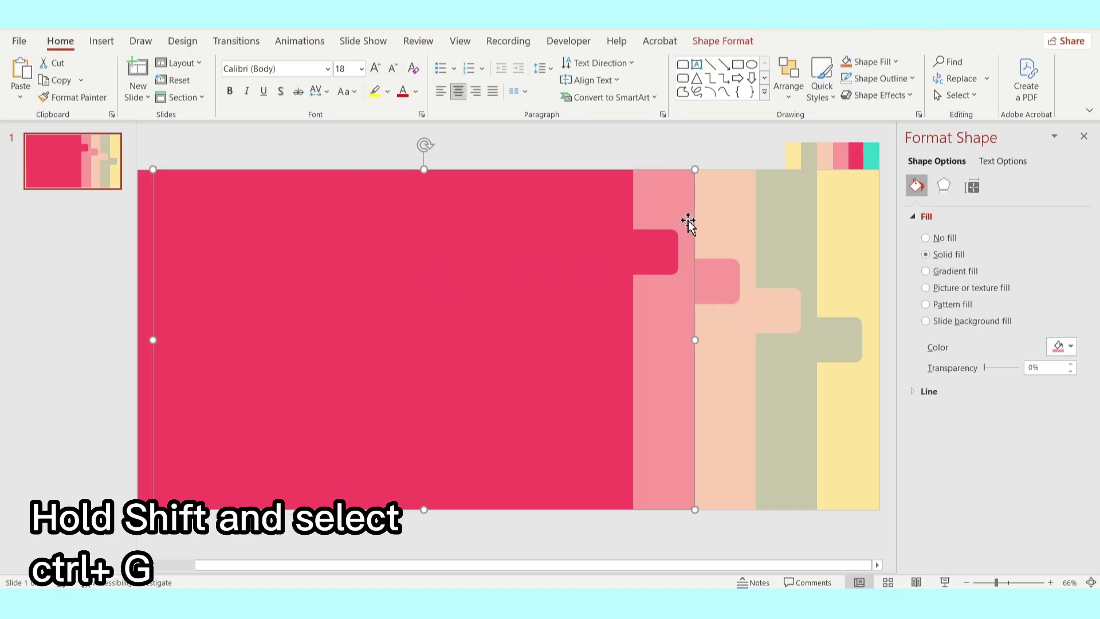
pyautogui.keyDown('shift'); pyautogui.click(711, 273); pyautogui.keyUp('shift')
pyautogui.hotkey('ctrl', 'g')
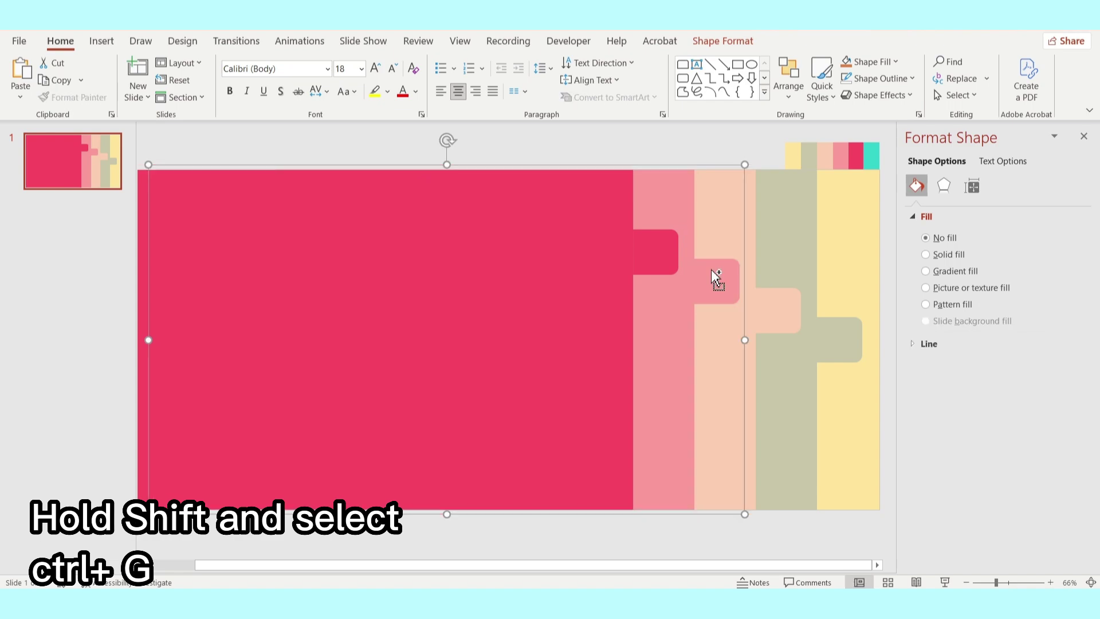
pyautogui.click(752, 212)
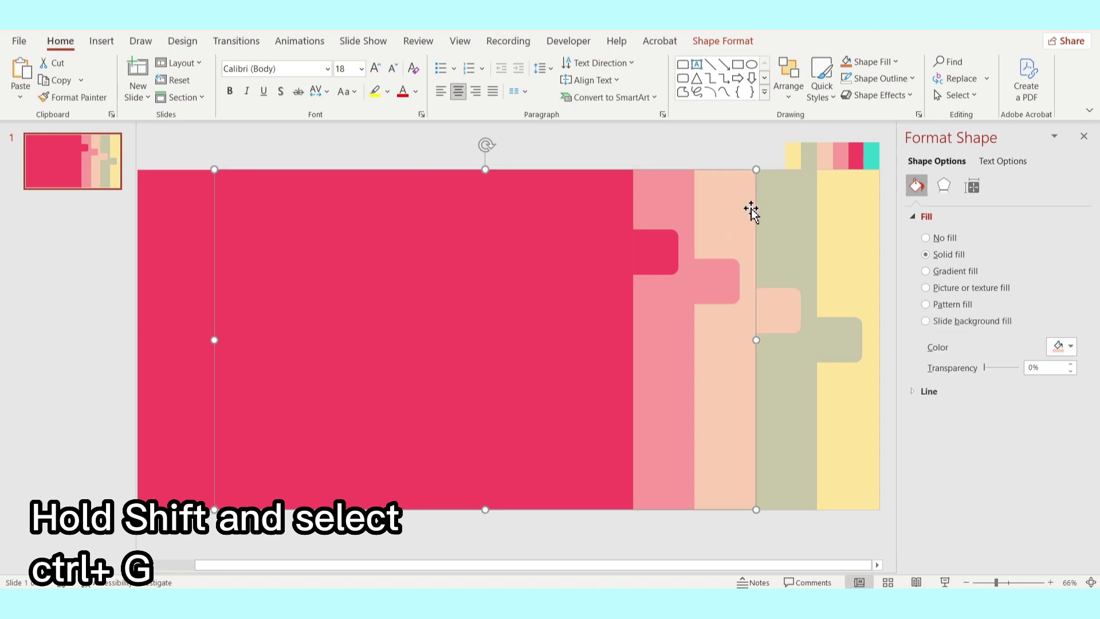
pyautogui.keyDown('shift'); pyautogui.click(780, 306); pyautogui.keyUp('shift')
pyautogui.hotkey('ctrl', 'g')
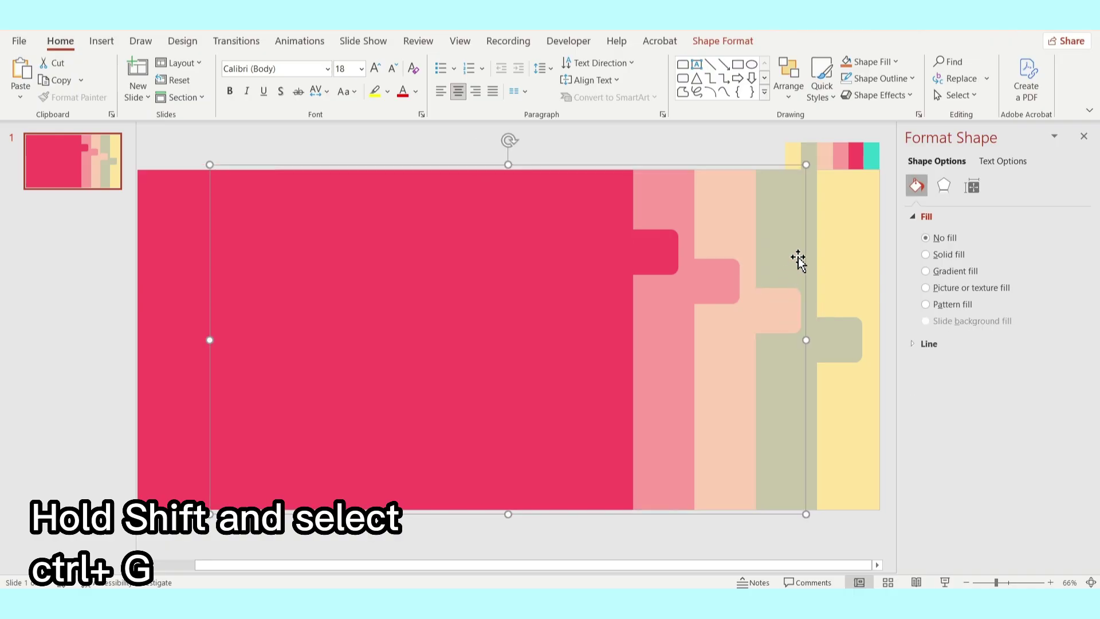
pyautogui.click(810, 241)
pyautogui.keyDown('shift'); pyautogui.click(838, 323); pyautogui.keyUp('shift')
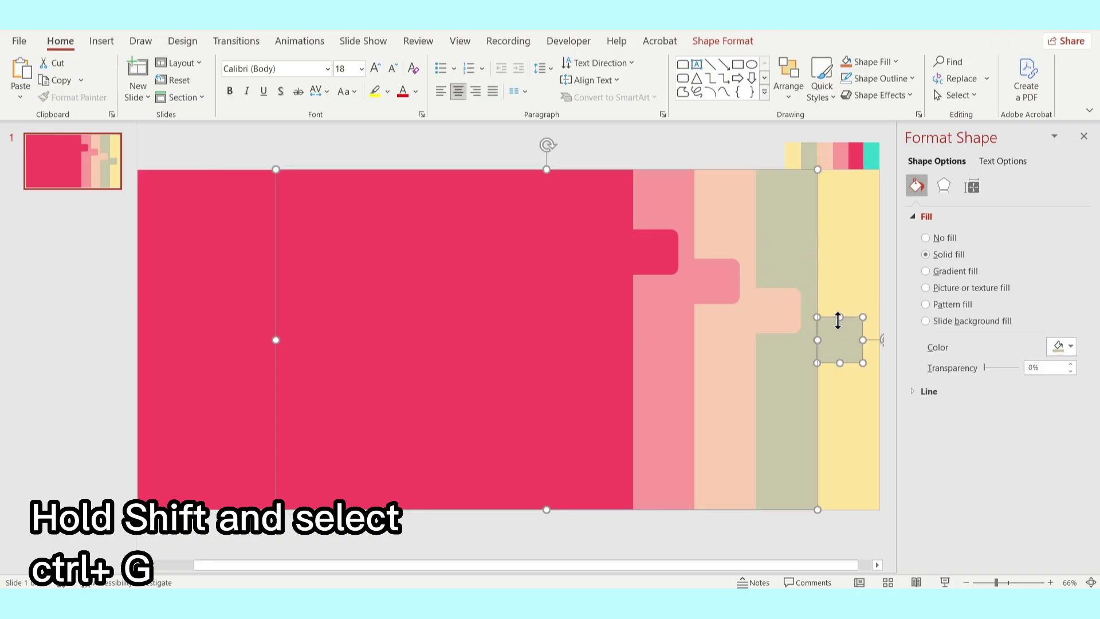
pyautogui.hotkey('ctrl', 'g')
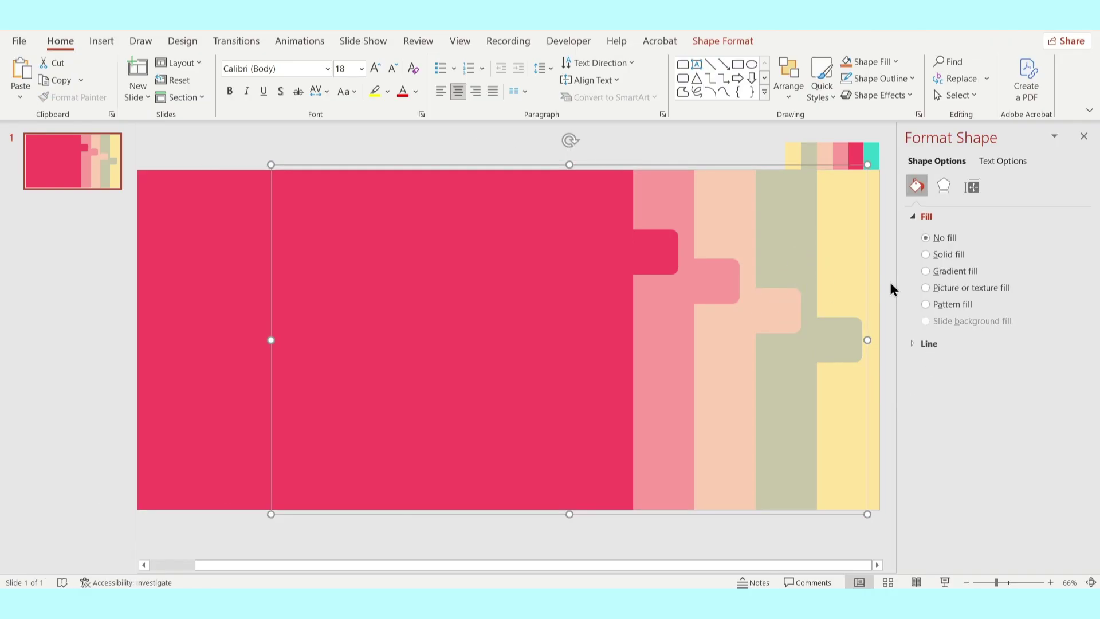
# Add a centred '01' text box on the sage tab
pyautogui.click(697, 65)
pyautogui.click(836, 339)
pyautogui.write('01')
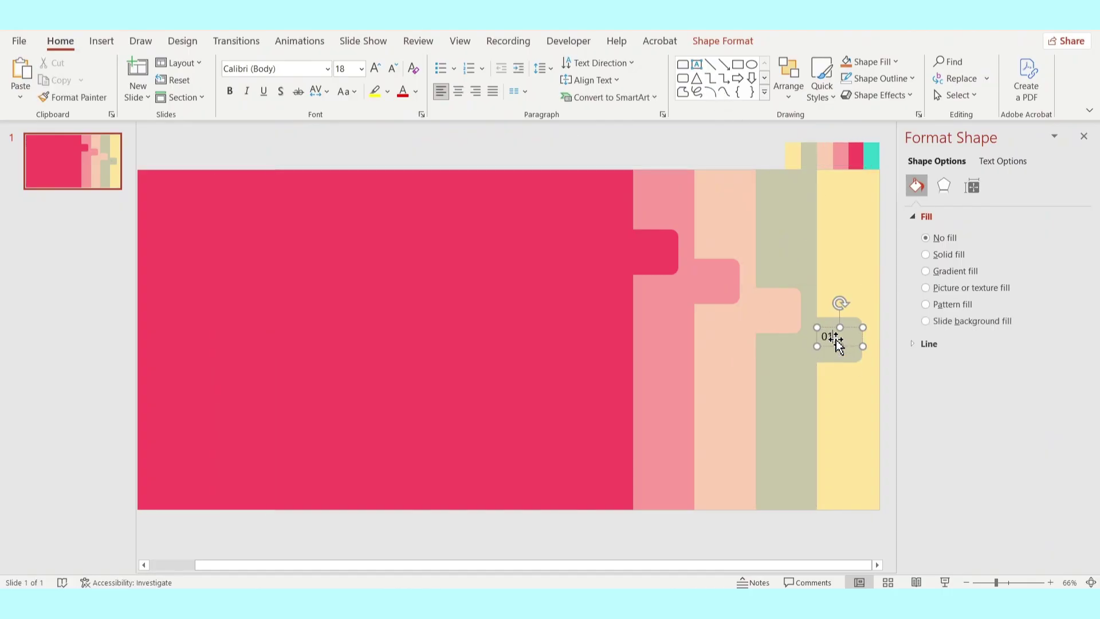
pyautogui.hotkey('ctrl', 'a')
pyautogui.click(459, 91)
# Set the 01 label to Lilita One at 40 pt
pyautogui.click(273, 69)
pyautogui.write('Lato Black')
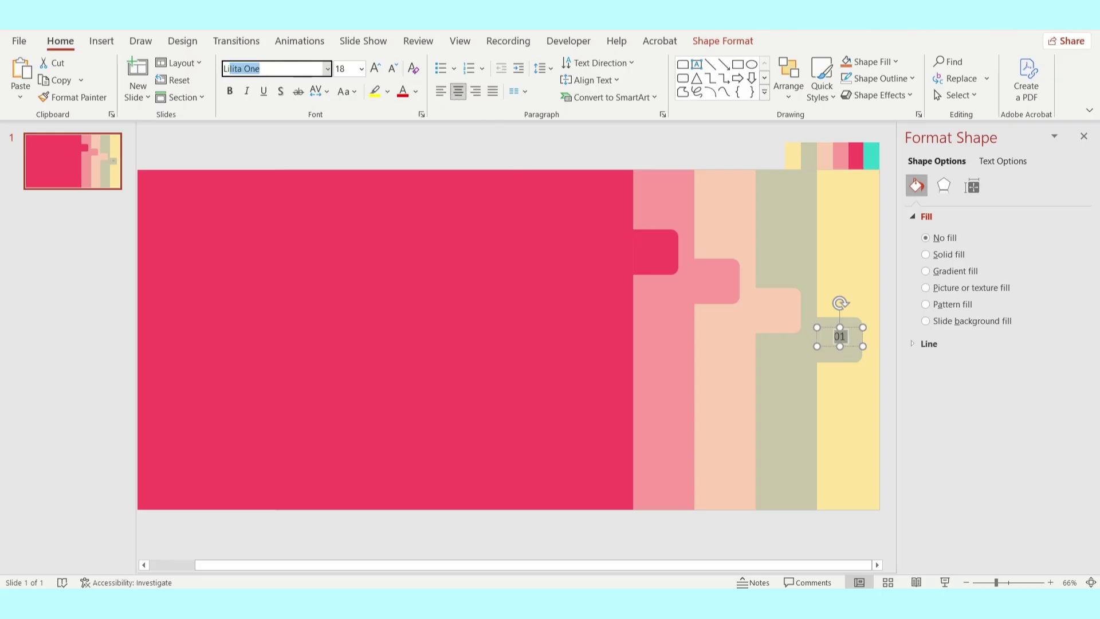
pyautogui.press('End')
pyautogui.click(375, 67)
pyautogui.click(375, 68)
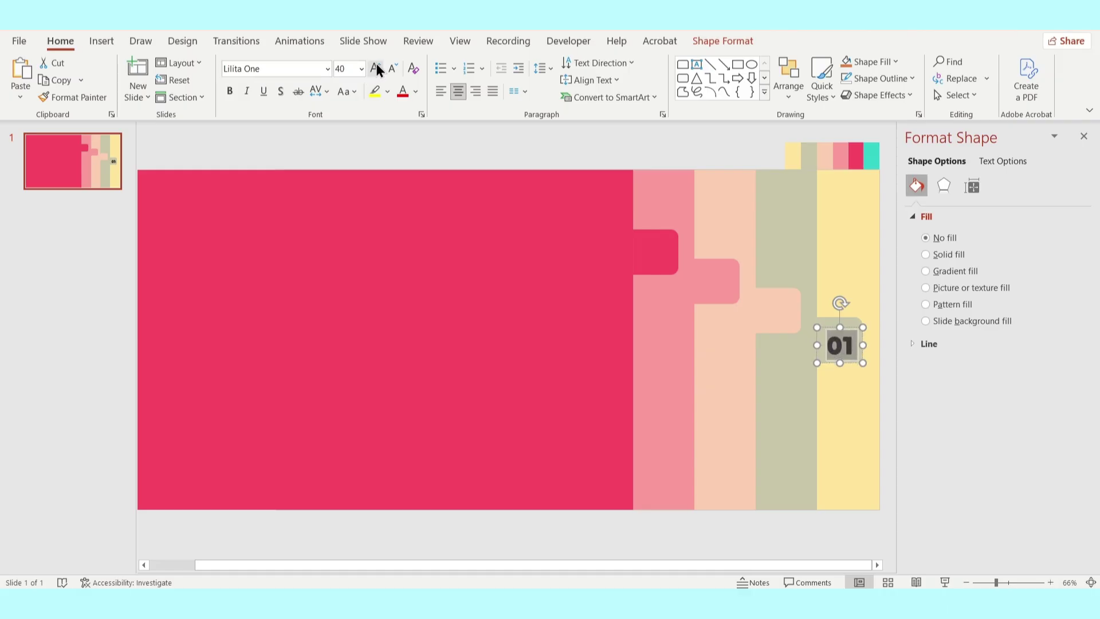
pyautogui.click(376, 67)
# Colour the 01 text teal, sampled from the teal swatch
pyautogui.click(991, 164)
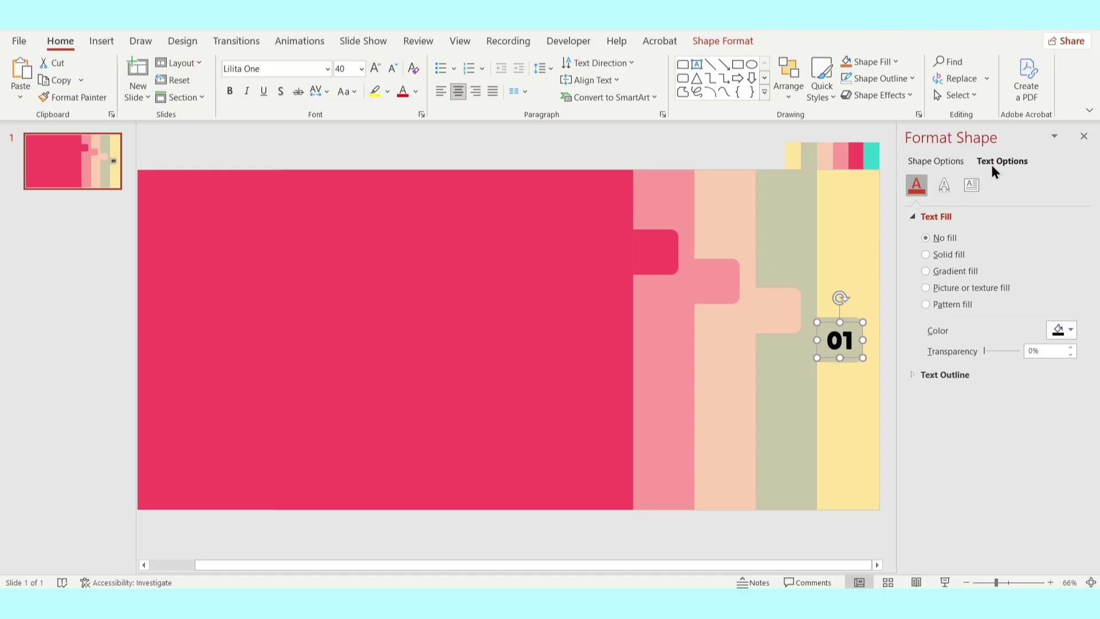
pyautogui.click(1057, 330)
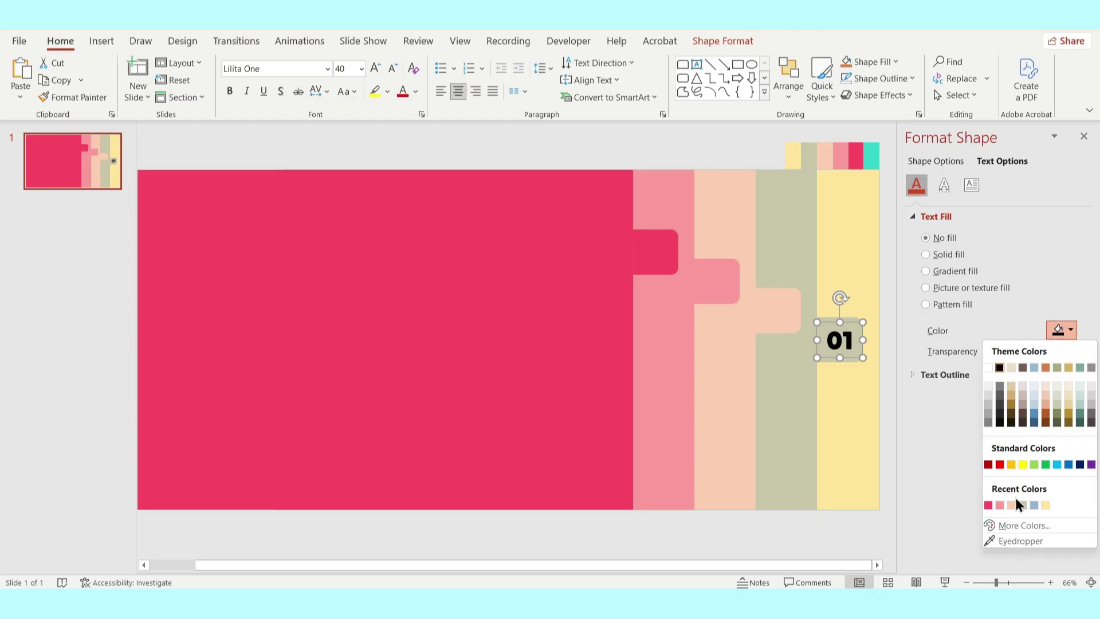
pyautogui.click(1007, 540)
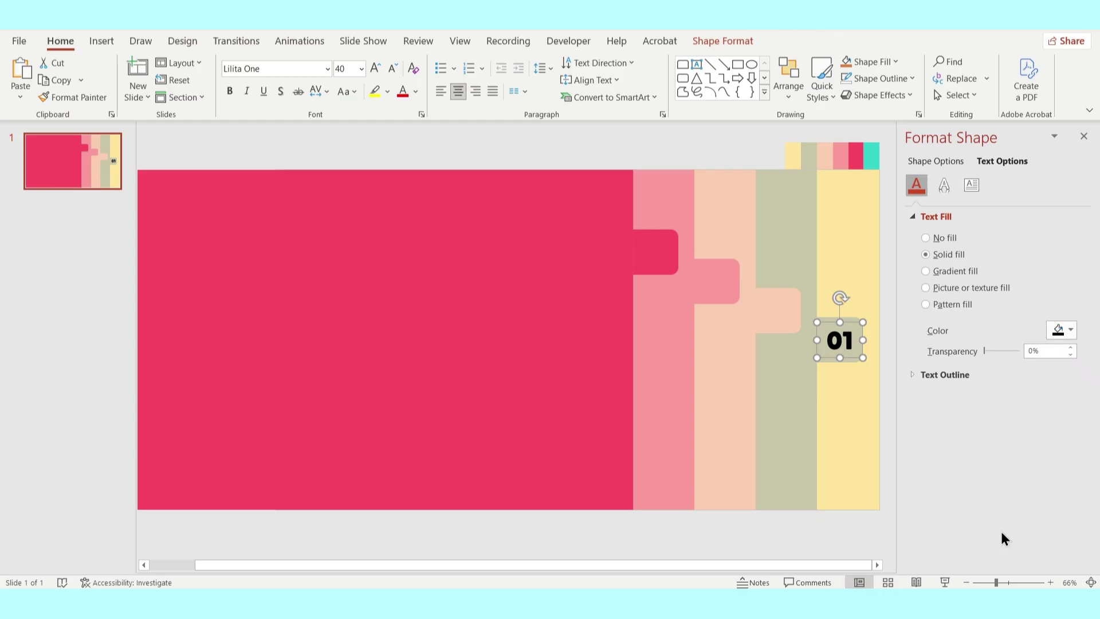
pyautogui.click(870, 158)
# Copy the 01 label onto the other tabs and change their digits to 02, 03 and 04
pyautogui.moveTo(831, 356); pyautogui.dragTo(776, 337)
pyautogui.hotkey('ctrl', 'd')
pyautogui.hotkey('ctrl', 'd')
pyautogui.click(789, 318)
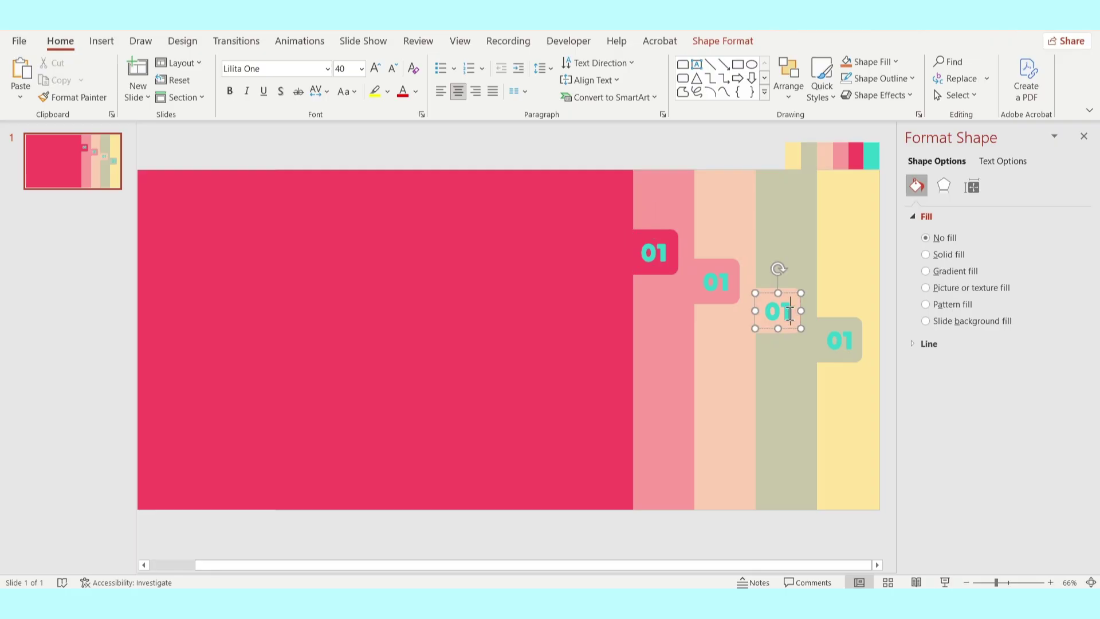
pyautogui.press('BackSpace')
pyautogui.write('2')
pyautogui.click(729, 283)
pyautogui.press('BackSpace')
pyautogui.click(660, 254)
pyautogui.write('3')
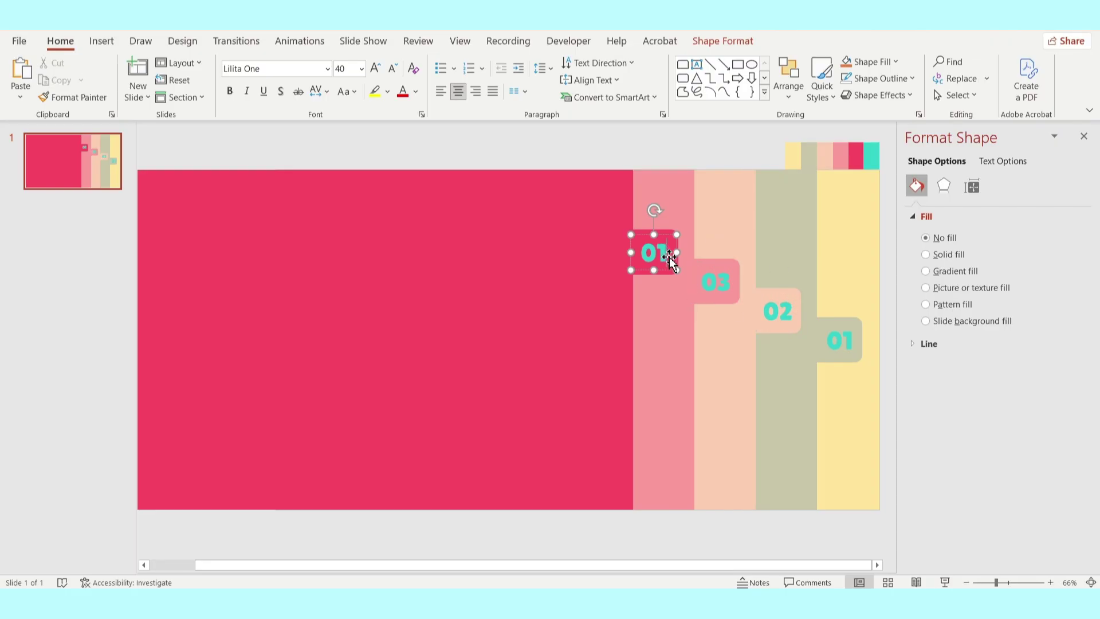
pyautogui.press('BackSpace')
pyautogui.write('4')
# Finish editing, then check the pink panel with its 04 tab and the second panel with 03
pyautogui.click(696, 302)
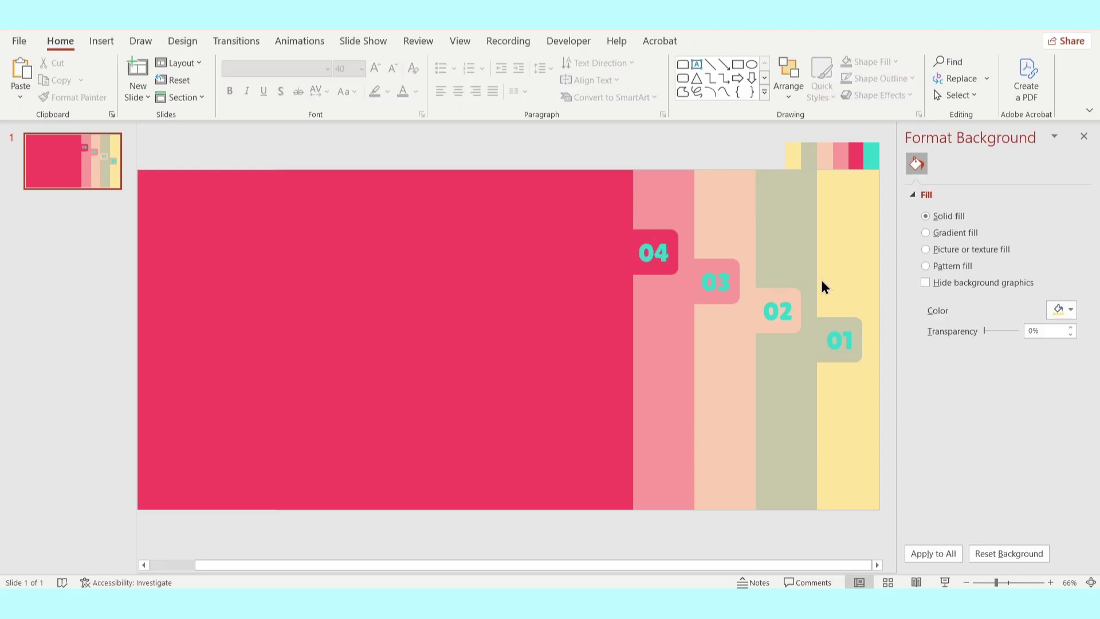
pyautogui.click(541, 332)
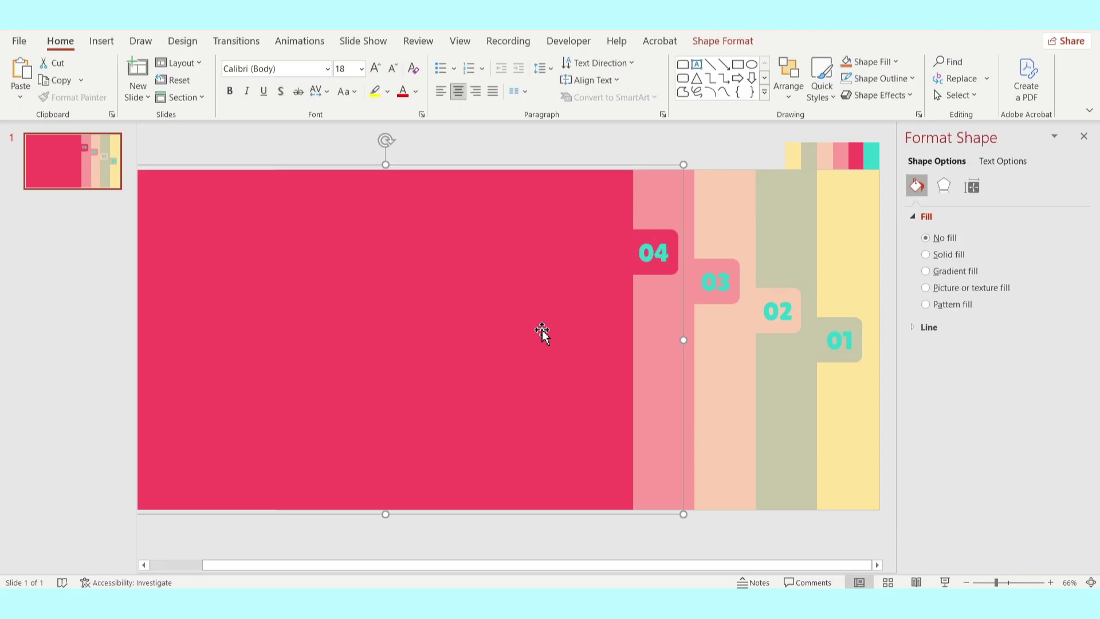
pyautogui.click(649, 255)
pyautogui.press('Escape')
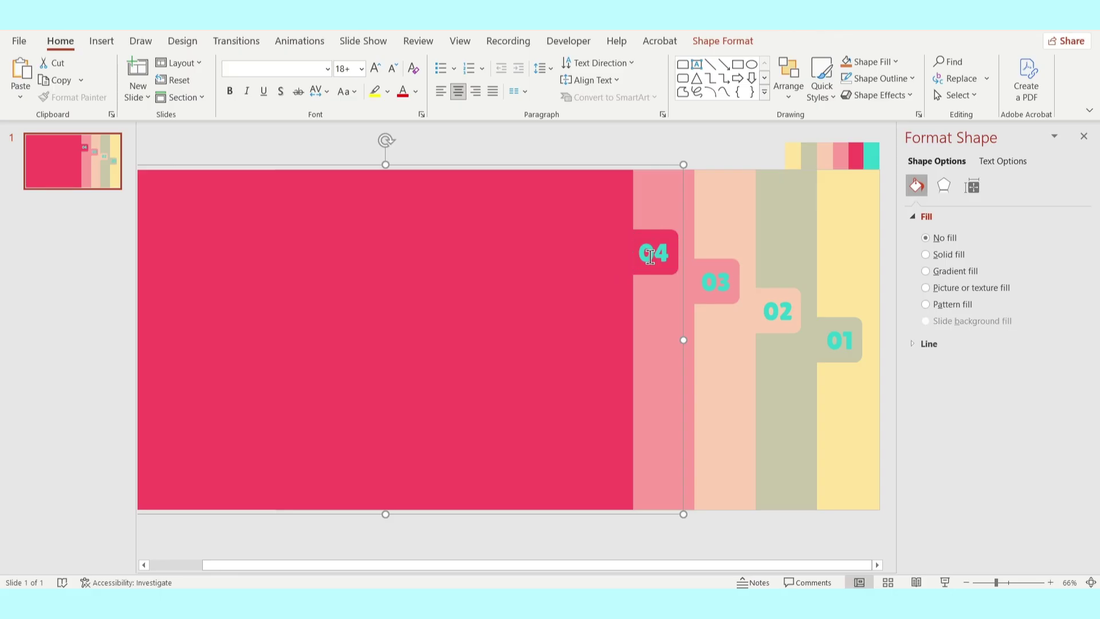
pyautogui.click(685, 239)
pyautogui.click(715, 277)
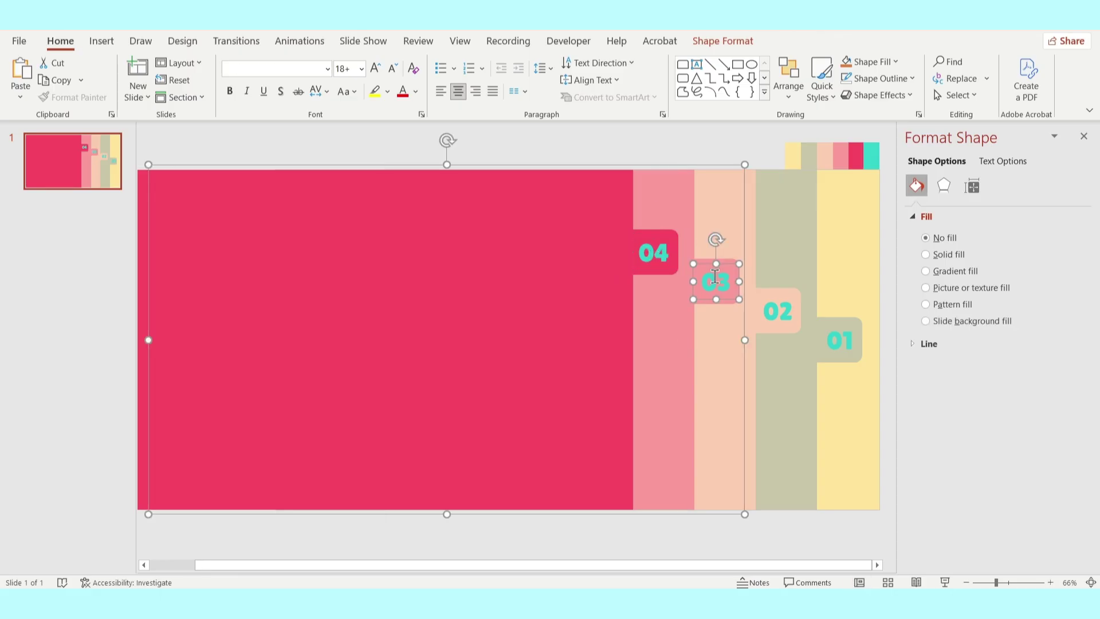
# Check the third and fourth panels against their 02 and 01 tabs, then deselect everything
pyautogui.click(752, 248)
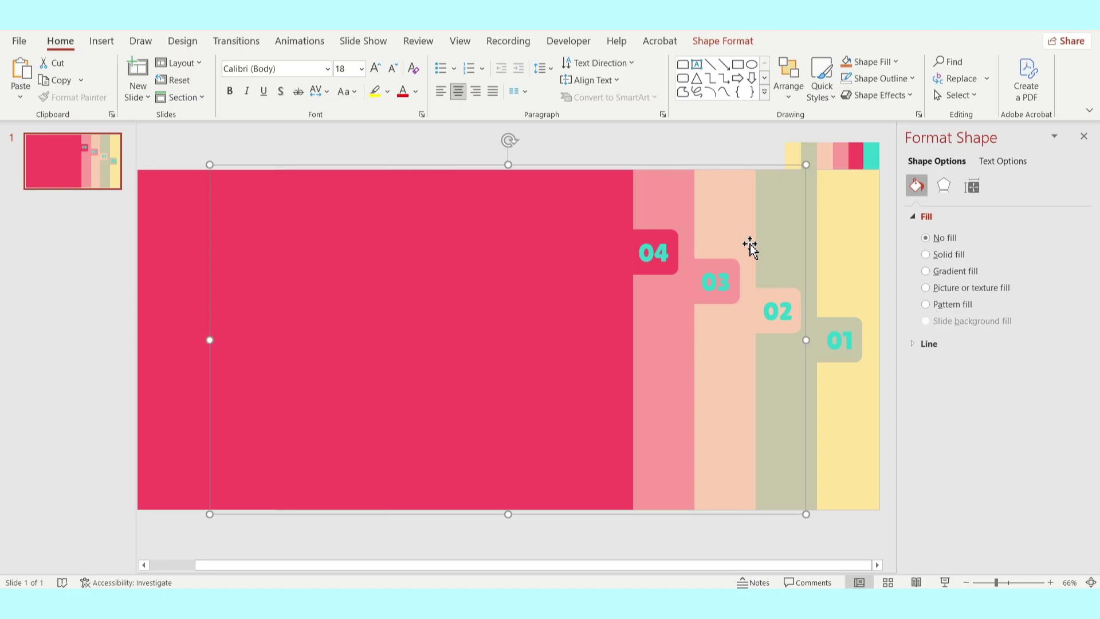
pyautogui.keyDown('shift'); pyautogui.click(778, 311); pyautogui.keyUp('shift')
pyautogui.keyDown('shift'); pyautogui.click(779, 312); pyautogui.keyUp('shift')
pyautogui.click(813, 268)
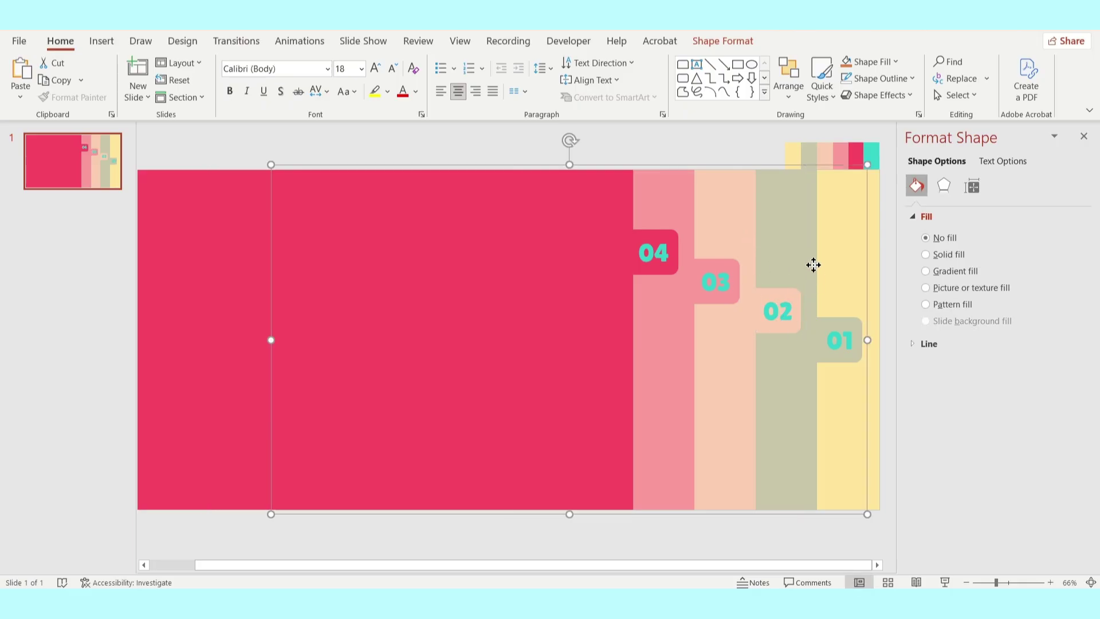
pyautogui.keyDown('shift'); pyautogui.click(838, 340); pyautogui.keyUp('shift')
pyautogui.keyDown('shift'); pyautogui.click(838, 341); pyautogui.keyUp('shift')
pyautogui.click(876, 319)
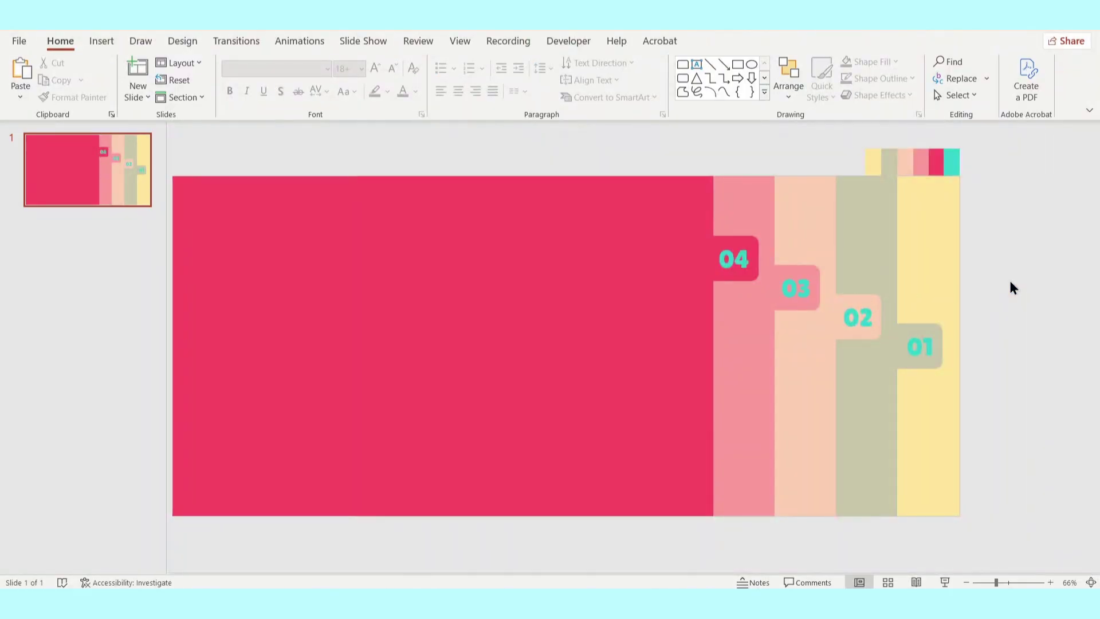
# Select all four coloured panels together
pyautogui.click(645, 224)
pyautogui.keyDown('shift'); pyautogui.click(782, 212); pyautogui.keyUp('shift')
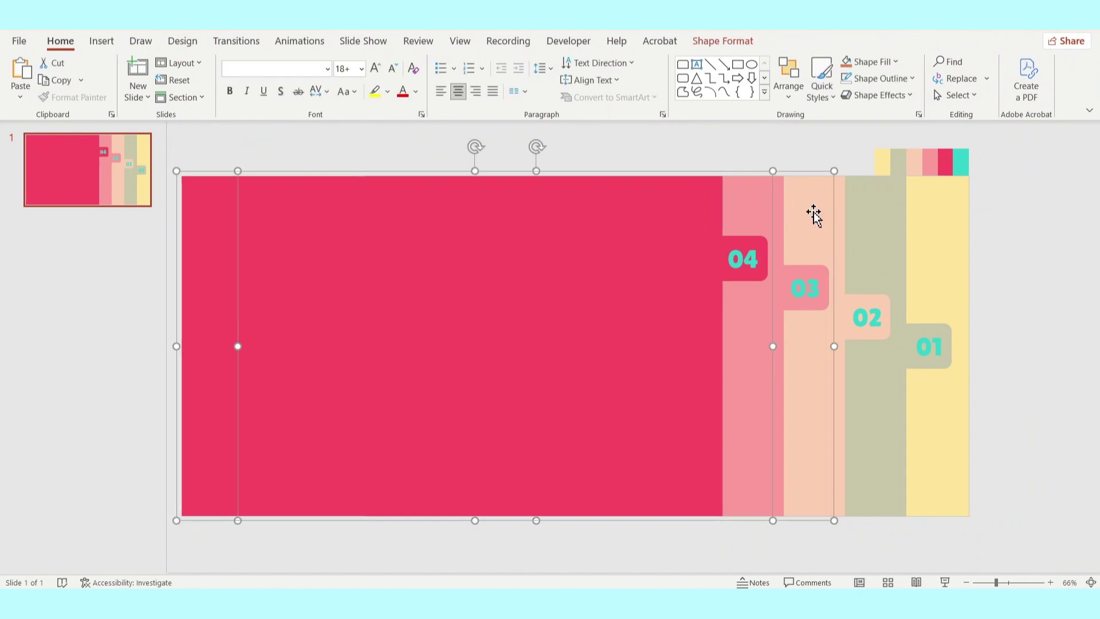
pyautogui.keyDown('shift'); pyautogui.click(845, 215); pyautogui.keyUp('shift')
pyautogui.keyDown('shift'); pyautogui.click(899, 221); pyautogui.keyUp('shift')
# Apply an outer shadow preset to the selected panels
pyautogui.rightClick(899, 225)
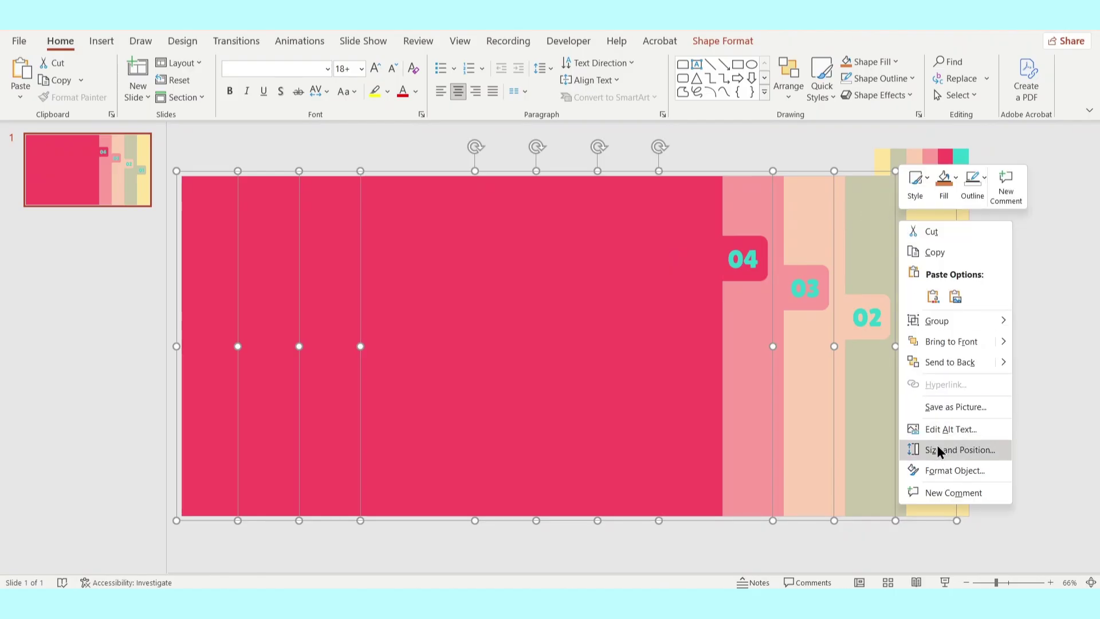
pyautogui.click(942, 468)
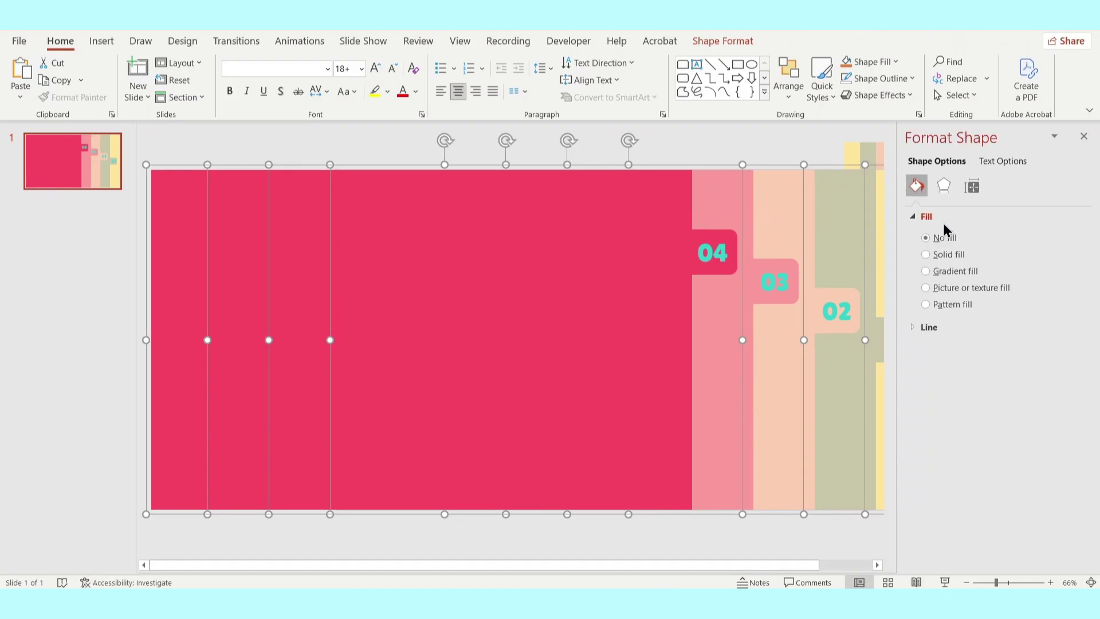
pyautogui.click(946, 193)
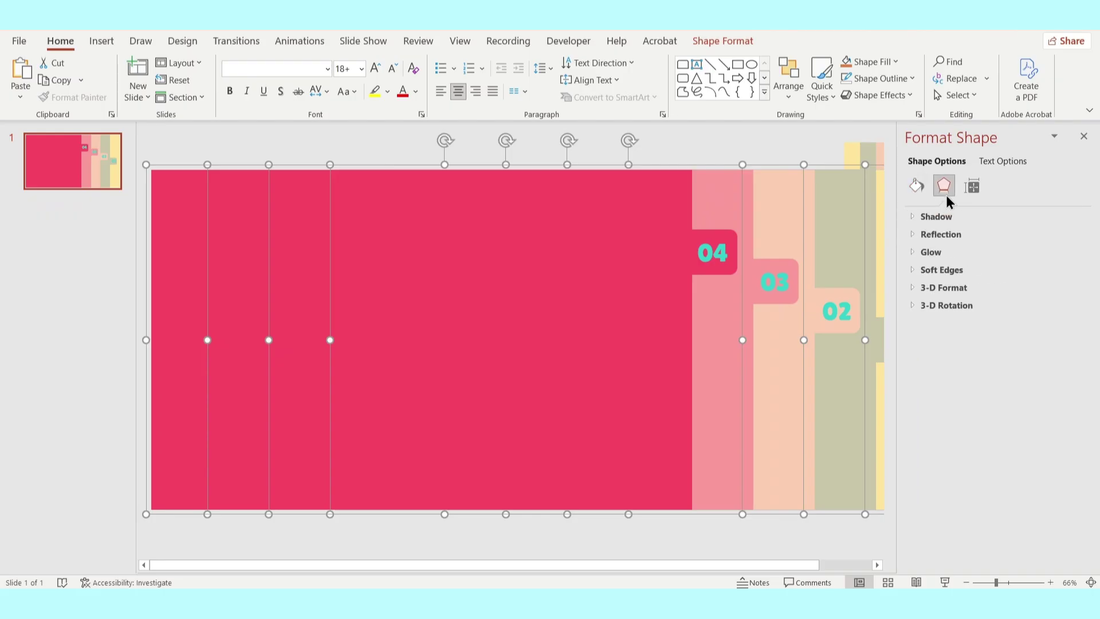
pyautogui.click(943, 220)
pyautogui.click(1063, 236)
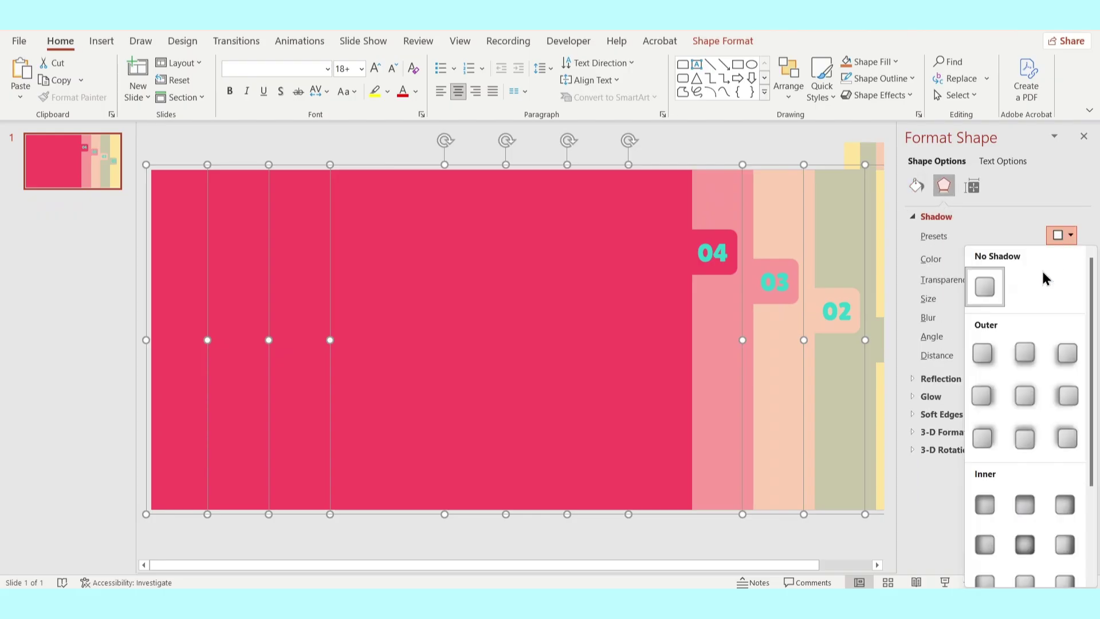
pyautogui.click(984, 395)
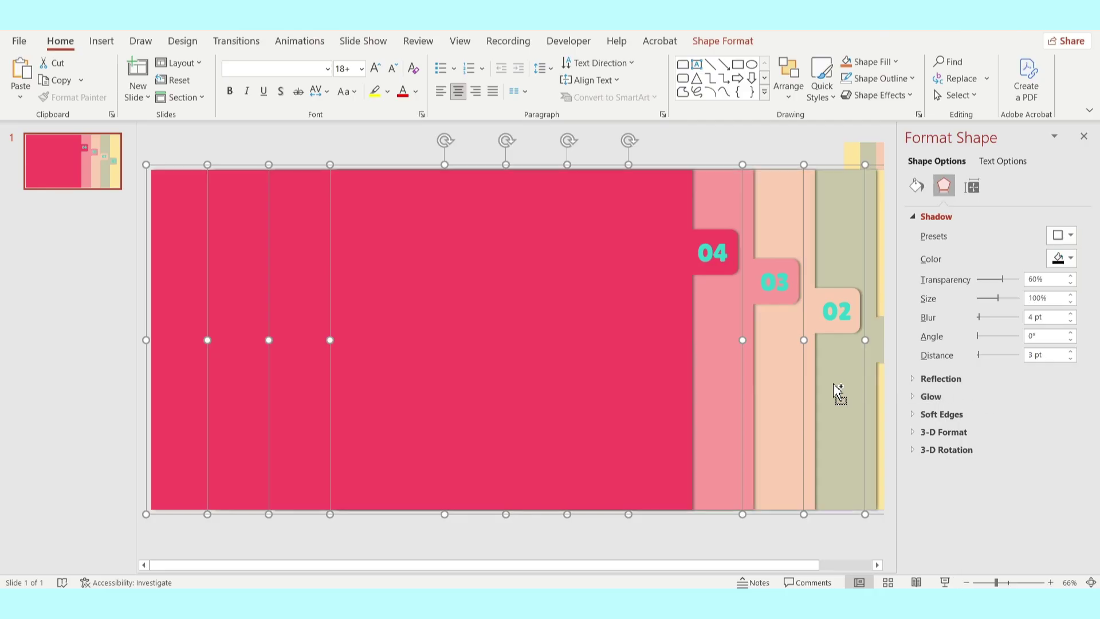
pyautogui.keyDown('ctrl'); pyautogui.scroll(-2, 839, 391); pyautogui.keyUp('ctrl')
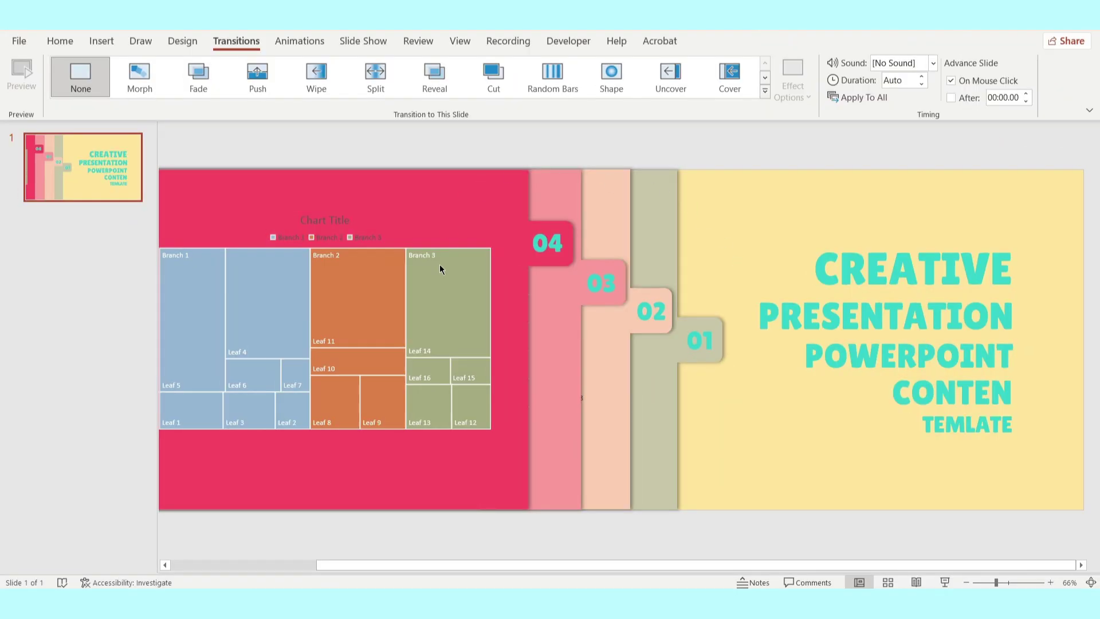
pyautogui.click(666, 184)
pyautogui.moveTo(660, 179)
pyautogui.mouseDown()
pyautogui.moveTo(927, 176)
pyautogui.moveTo(666, 180)
pyautogui.mouseUp()
pyautogui.click(893, 147)
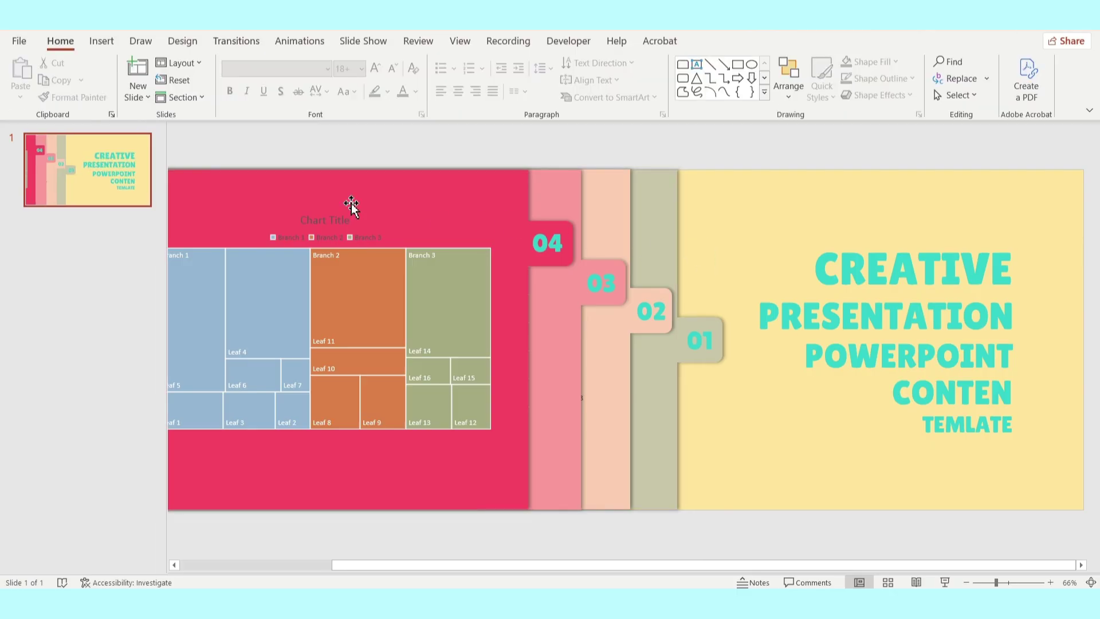
# Duplicate the title slide and slide the olive 01 panel right to reveal the Sales pie chart
pyautogui.rightClick(89, 168)
pyautogui.click(111, 286)
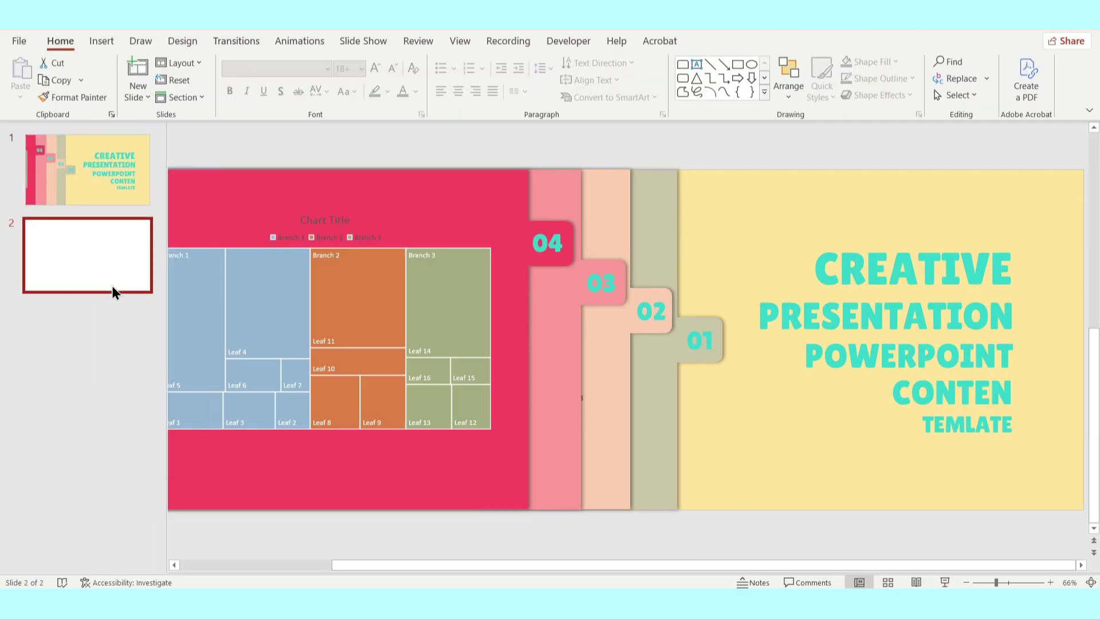
pyautogui.click(669, 185)
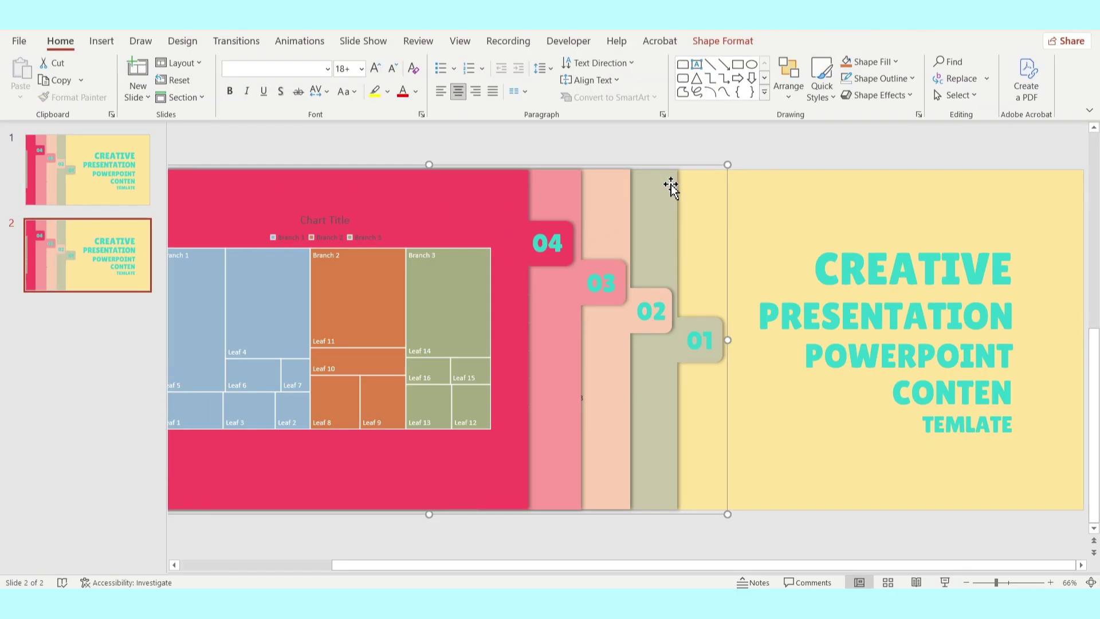
pyautogui.moveTo(669, 185); pyautogui.dragTo(1010, 183)
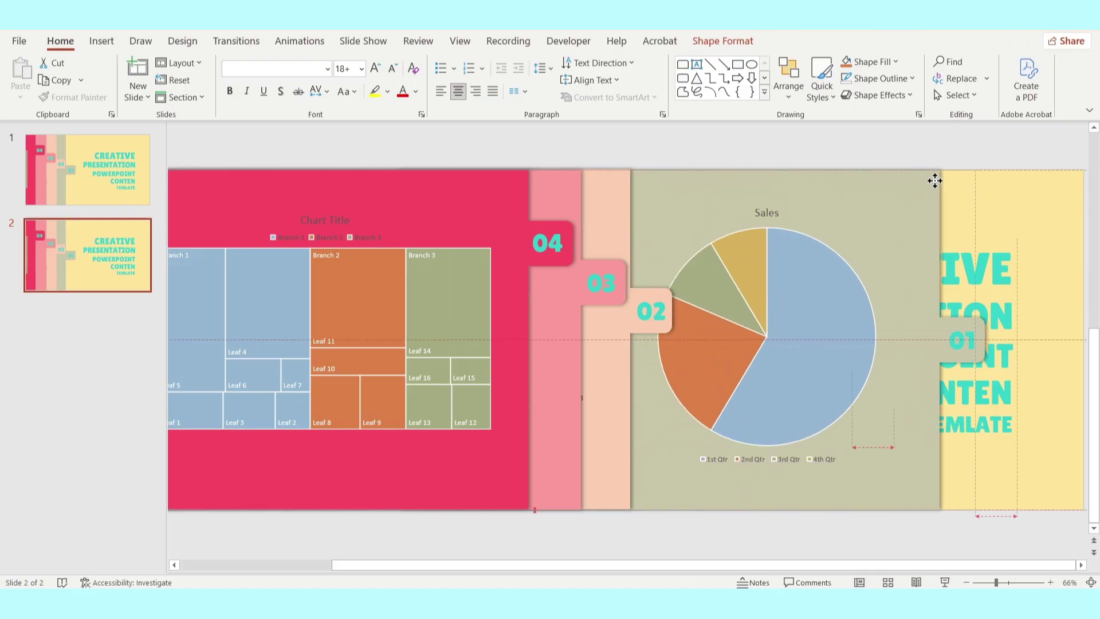
pyautogui.moveTo(1010, 183); pyautogui.dragTo(1024, 183)
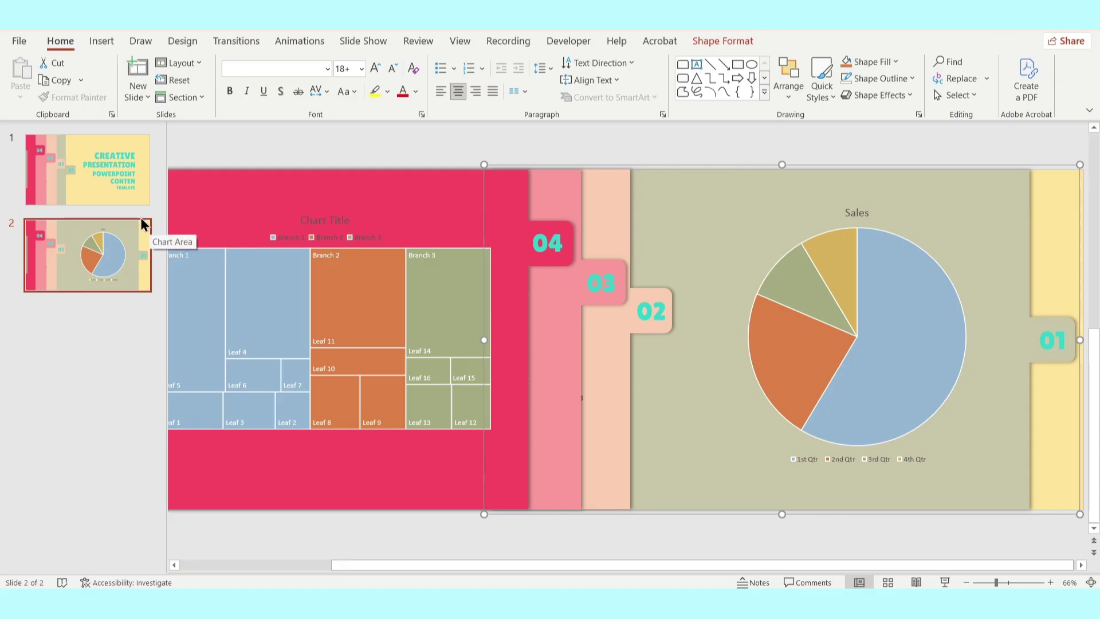
# Duplicate slide 2 and slide the peach 02 panel right to reveal its chart
pyautogui.rightClick(117, 231)
pyautogui.click(161, 352)
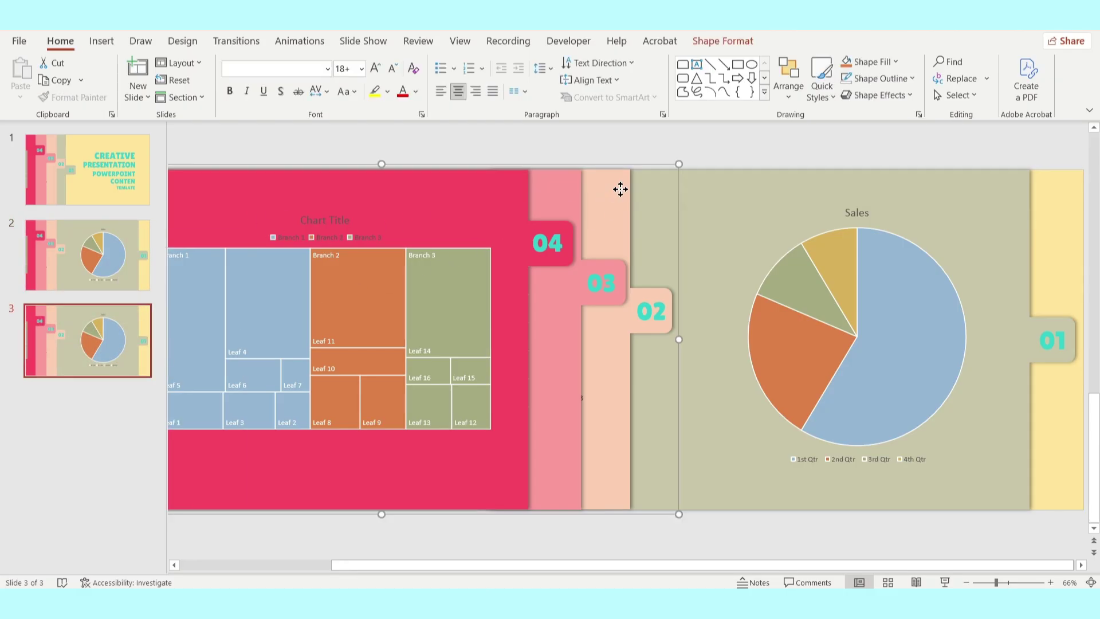
pyautogui.moveTo(619, 188); pyautogui.dragTo(957, 185)
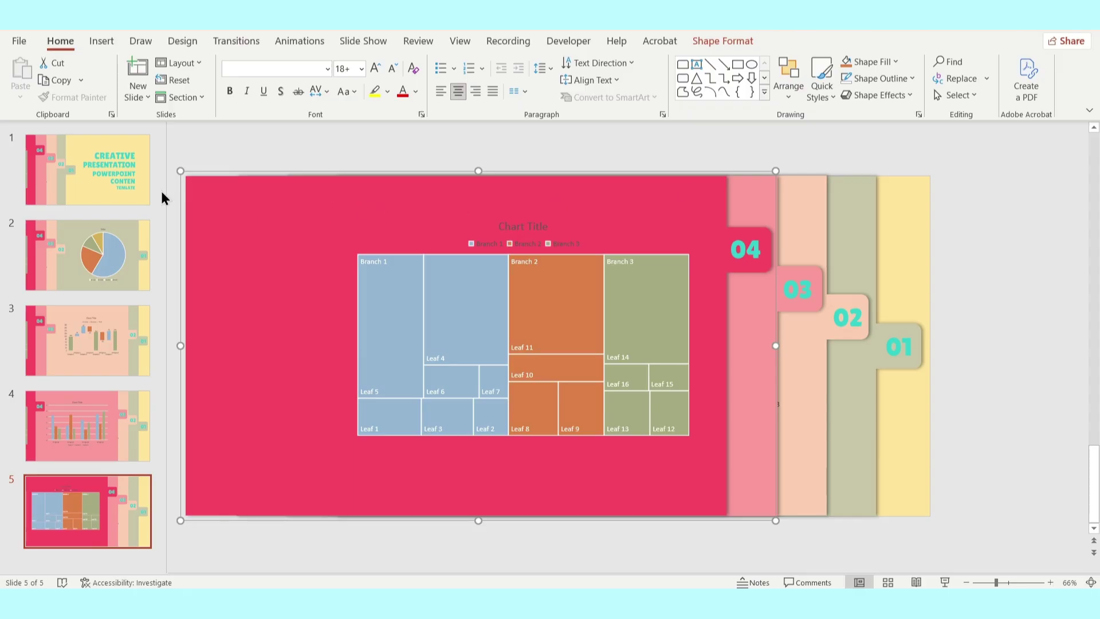
# Select slides 1 through 5 and give them all the Morph transition
pyautogui.click(130, 196)
pyautogui.keyDown('shift'); pyautogui.click(113, 497); pyautogui.keyUp('shift')
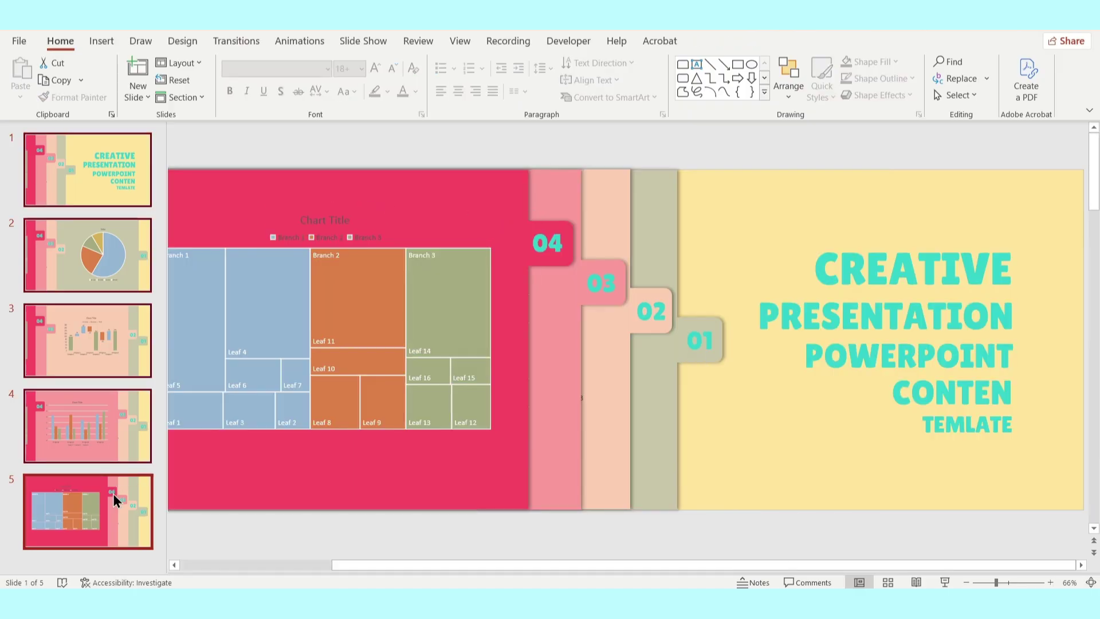
pyautogui.click(232, 41)
pyautogui.click(137, 78)
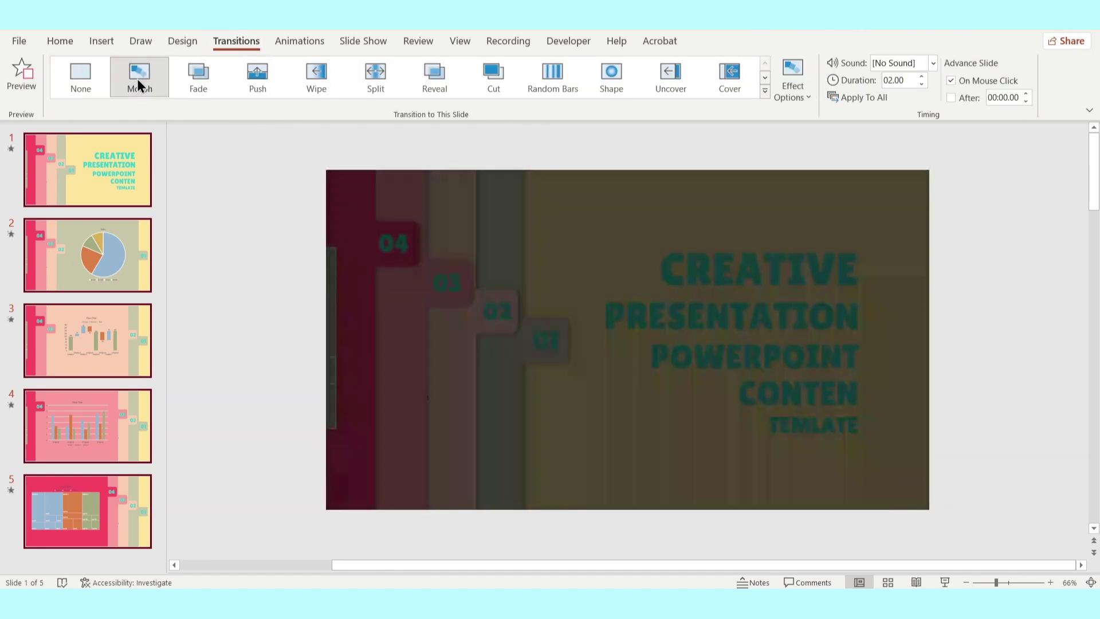